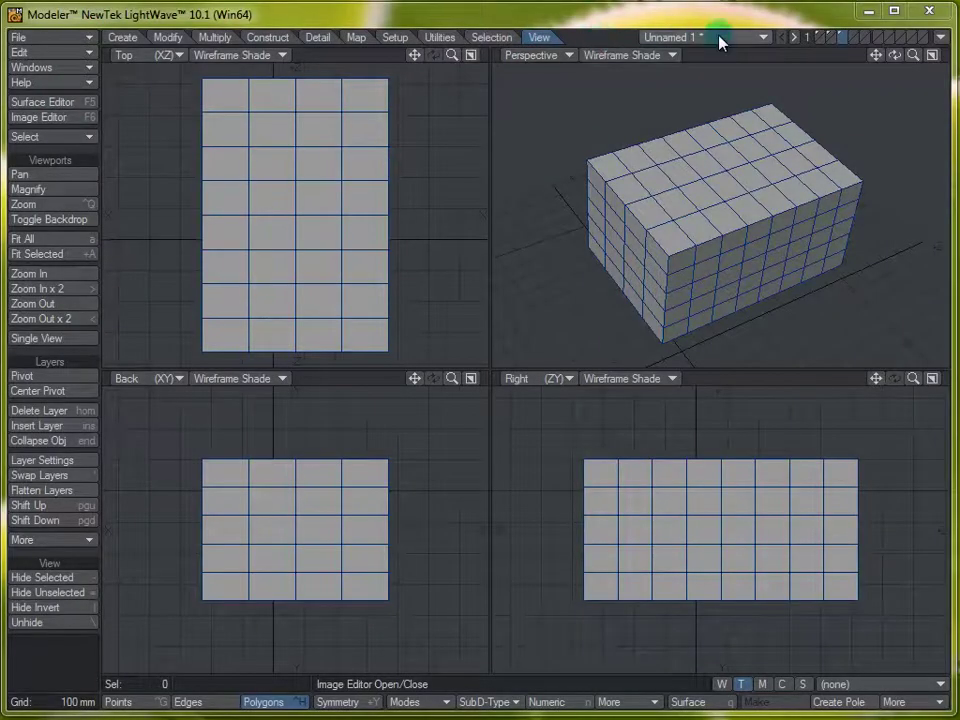
- Switch to the empty Unnamed object and back to the Unnamed 1 object
{"action": "left_click", "coordinate": [751, 40]}
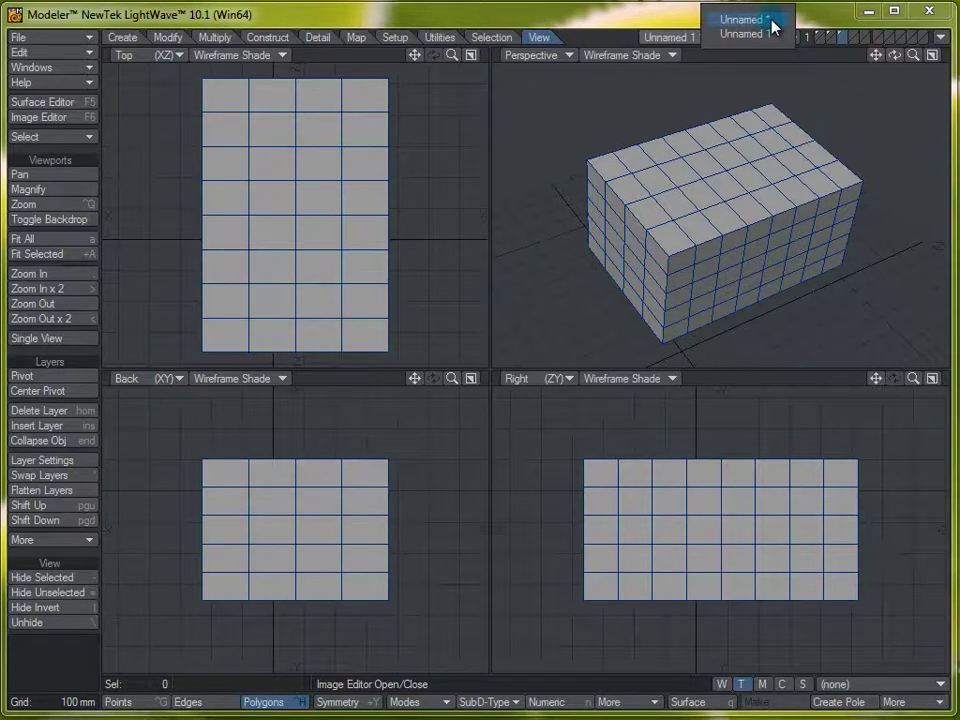
{"action": "left_click", "coordinate": [771, 19]}
{"action": "left_click", "coordinate": [743, 45]}
{"action": "left_click", "coordinate": [743, 45]}
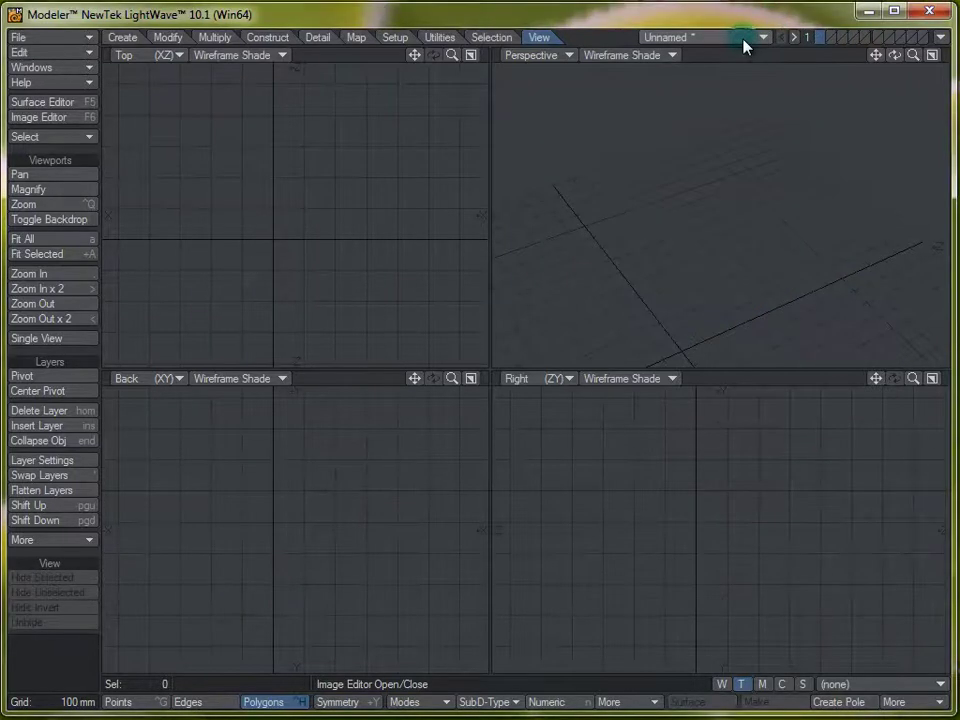
{"action": "left_click", "coordinate": [743, 45]}
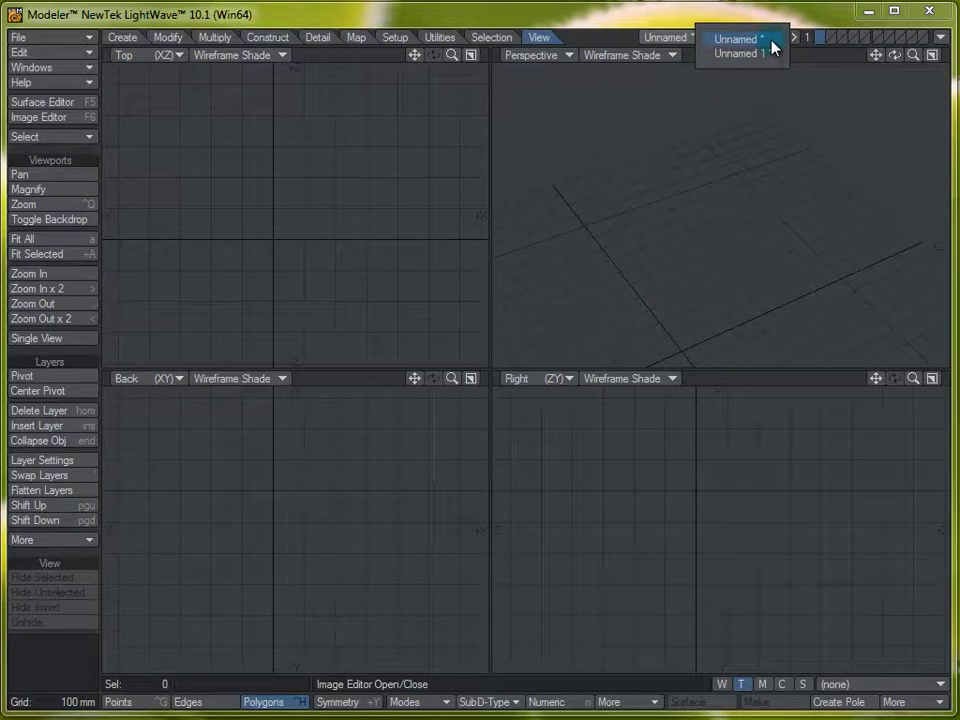
{"action": "left_click", "coordinate": [772, 54]}
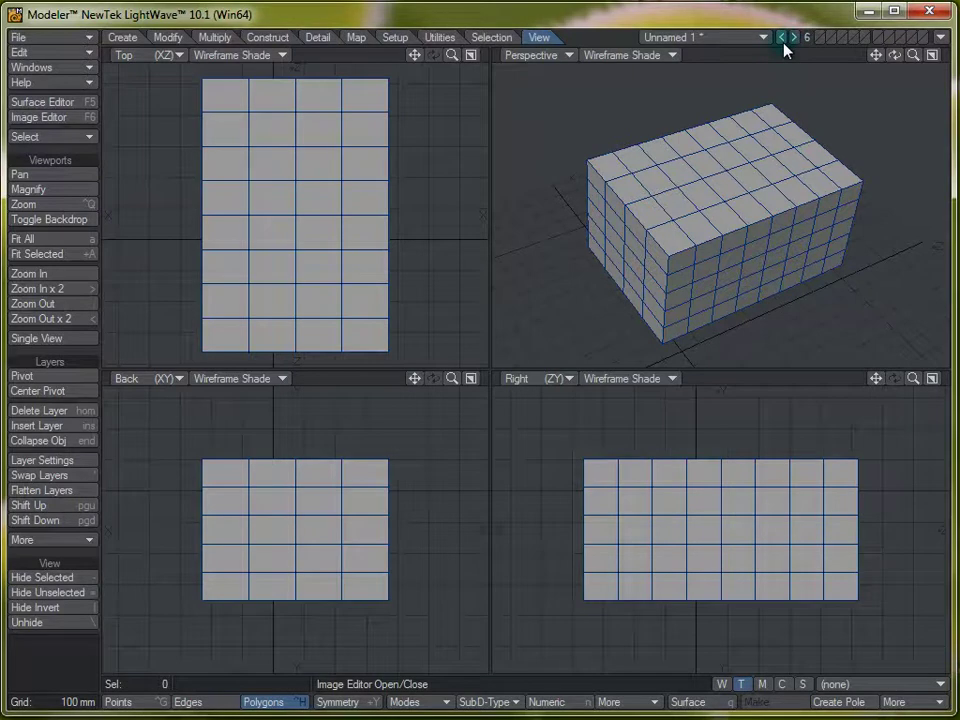
- Show the cylinder layer as background in layer bank 1 and nudge the box slightly in the negative X direction
{"action": "left_click", "coordinate": [784, 40]}
{"action": "left_click", "coordinate": [820, 42]}
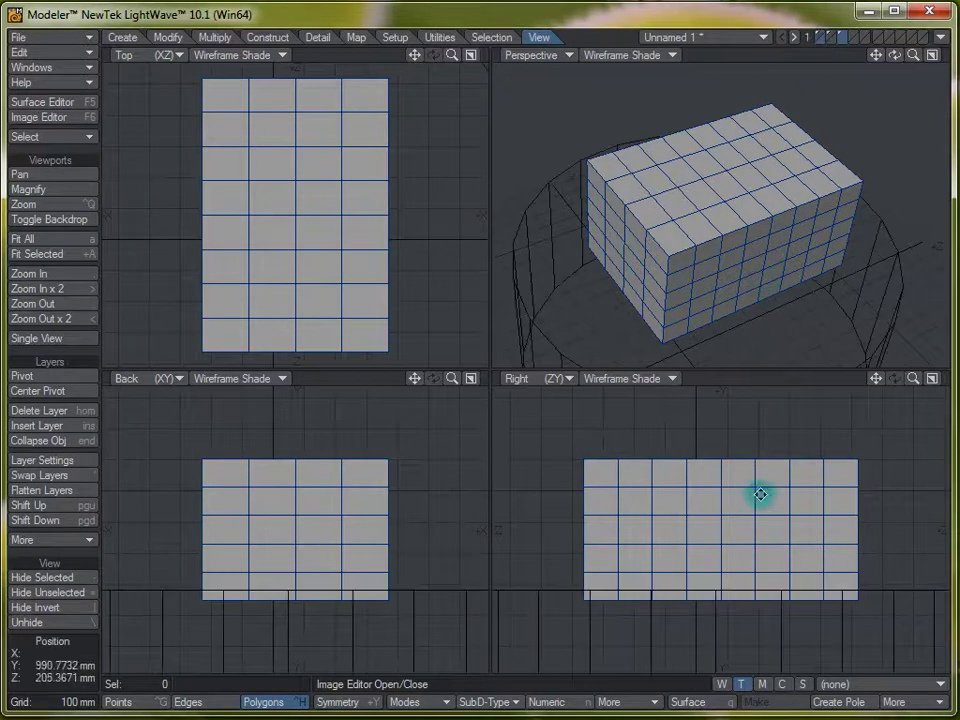
{"action": "key", "text": "a"}
{"action": "left_click_drag", "start_coordinate": [720, 450], "coordinate": [741, 509], "text": "alt+shift"}
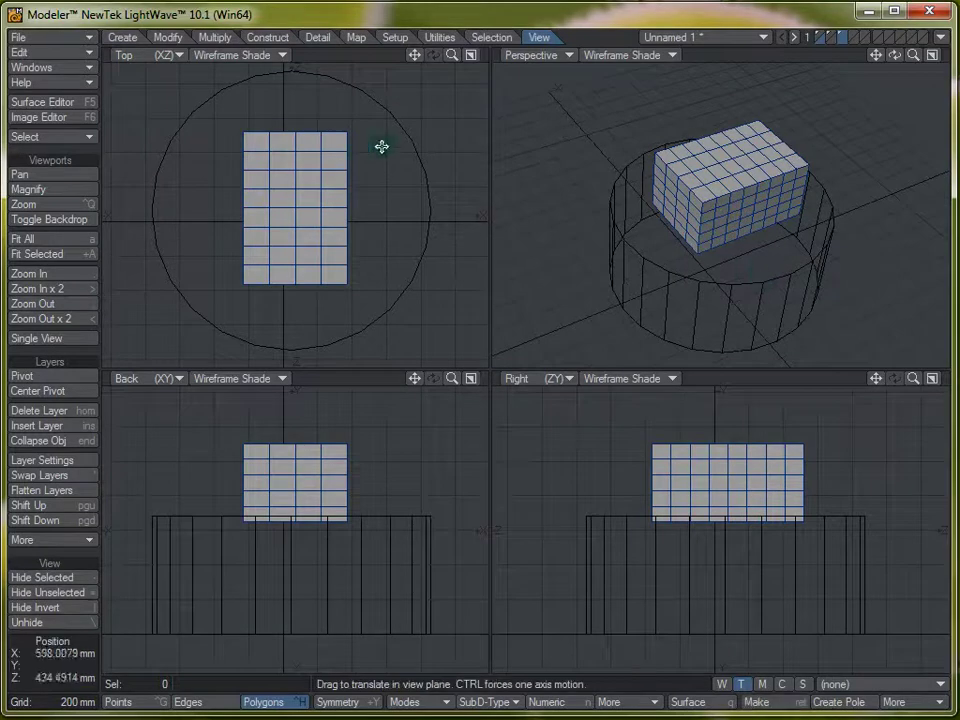
{"action": "left_click_drag", "start_coordinate": [332, 206], "coordinate": [77, 196]}
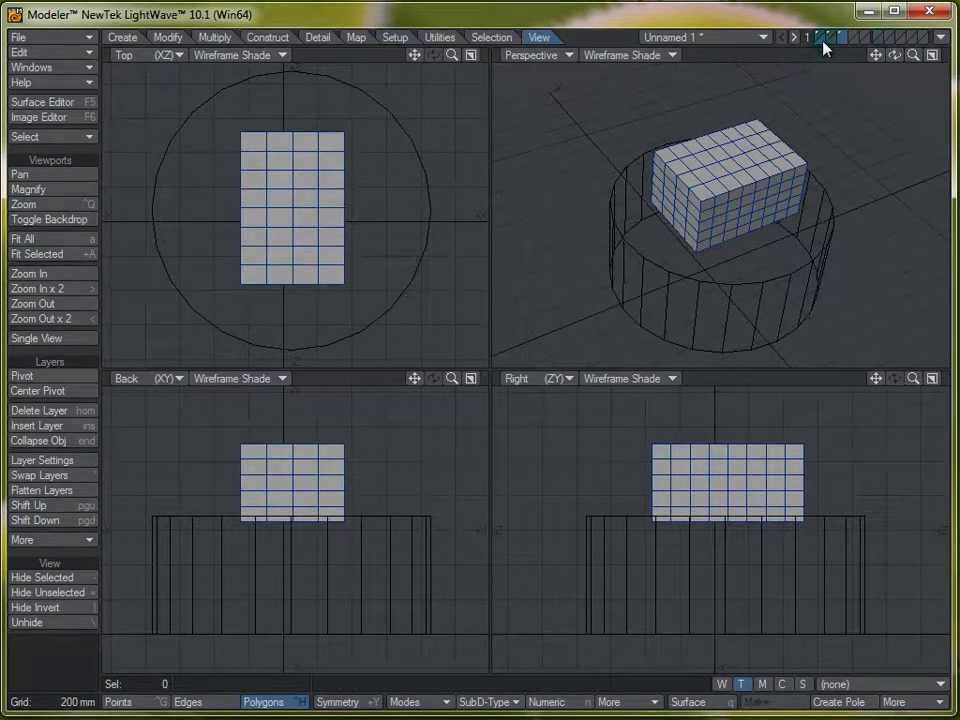
{"action": "left_click", "coordinate": [943, 39]}
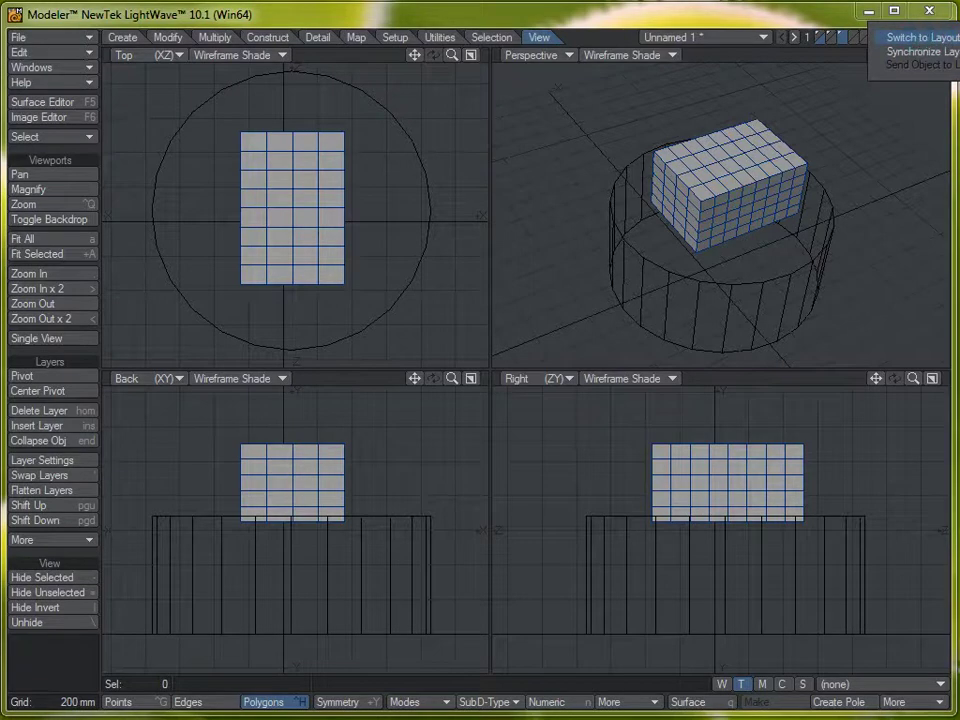
{"action": "left_click", "coordinate": [733, 122]}
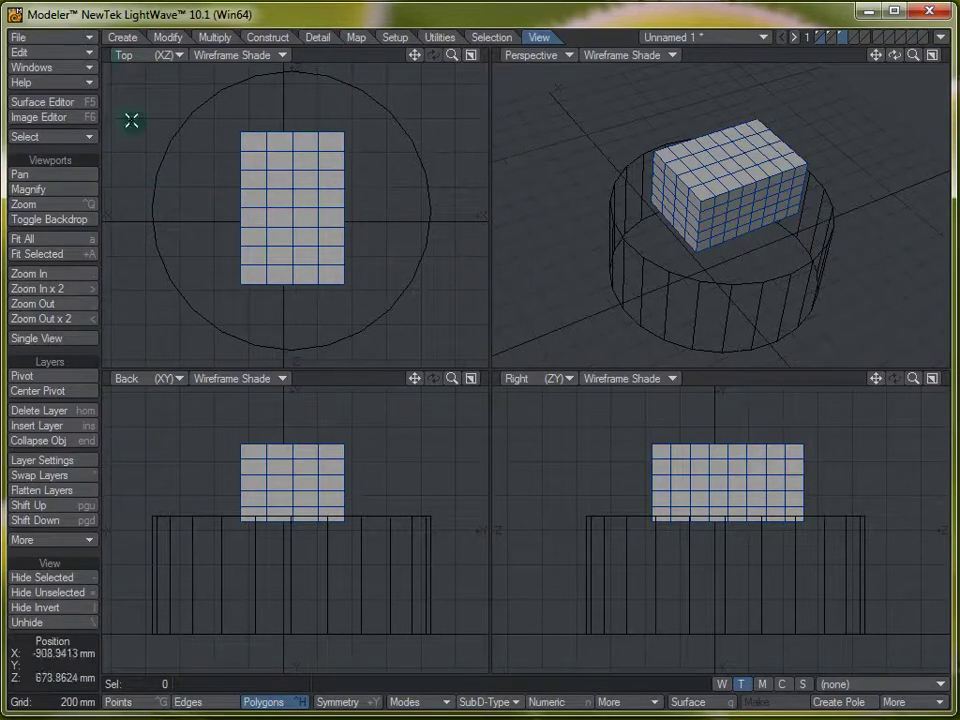
{"action": "left_click", "coordinate": [170, 63]}
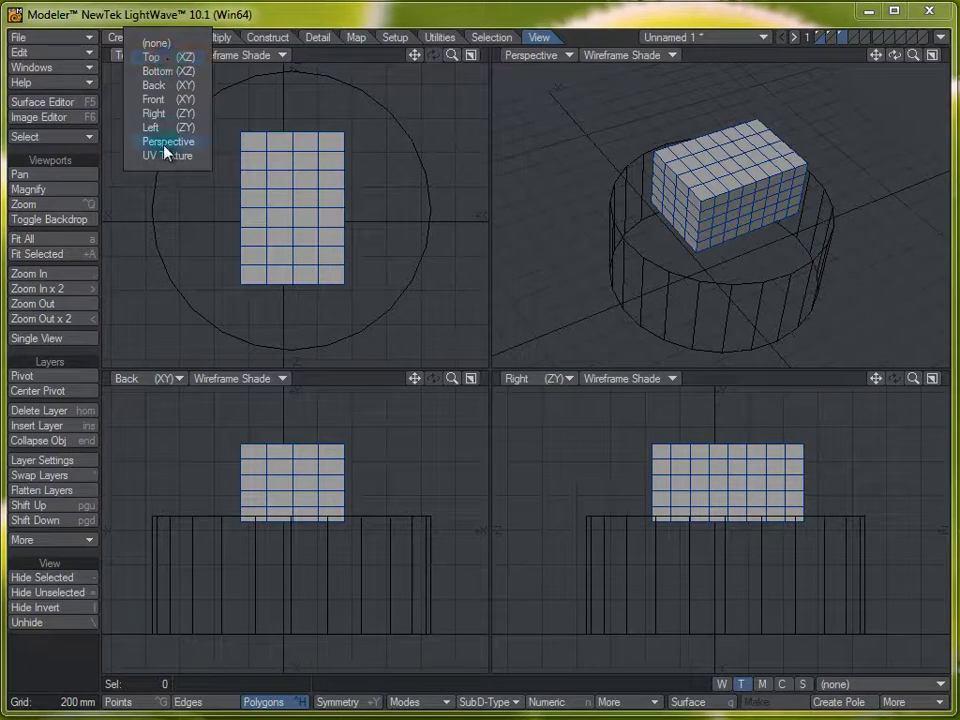
{"action": "left_click", "coordinate": [184, 60]}
- Cycle the Top viewport through the Perspective, Bottom (XZ) and Right (ZY) view types
{"action": "left_click", "coordinate": [184, 58]}
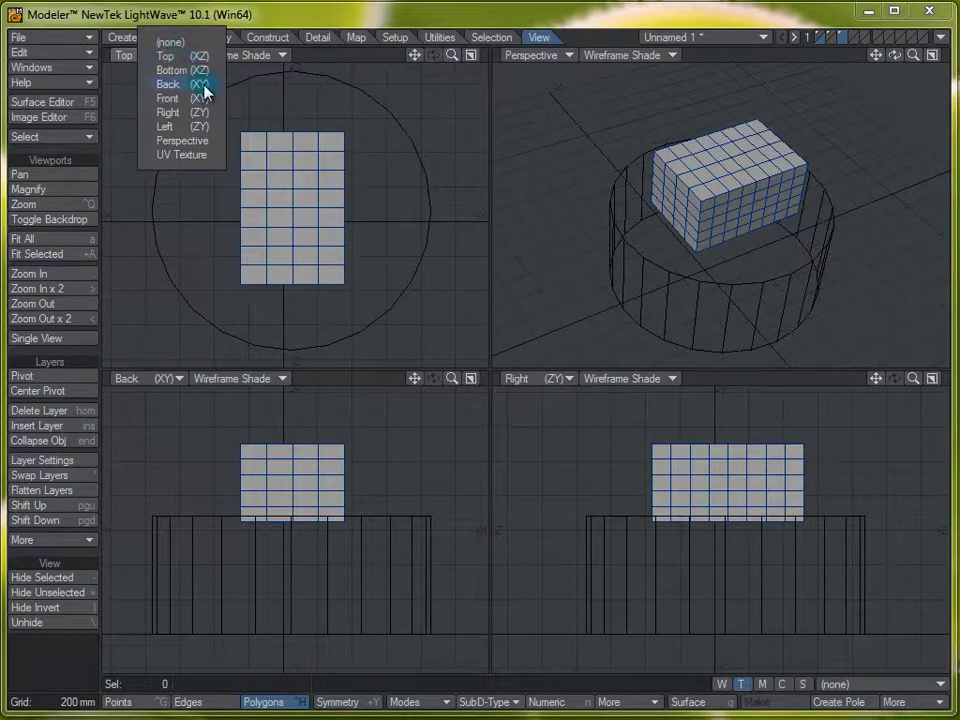
{"action": "left_click", "coordinate": [206, 143]}
{"action": "left_click_drag", "start_coordinate": [204, 139], "coordinate": [355, 208], "text": "alt"}
{"action": "left_click", "coordinate": [179, 55]}
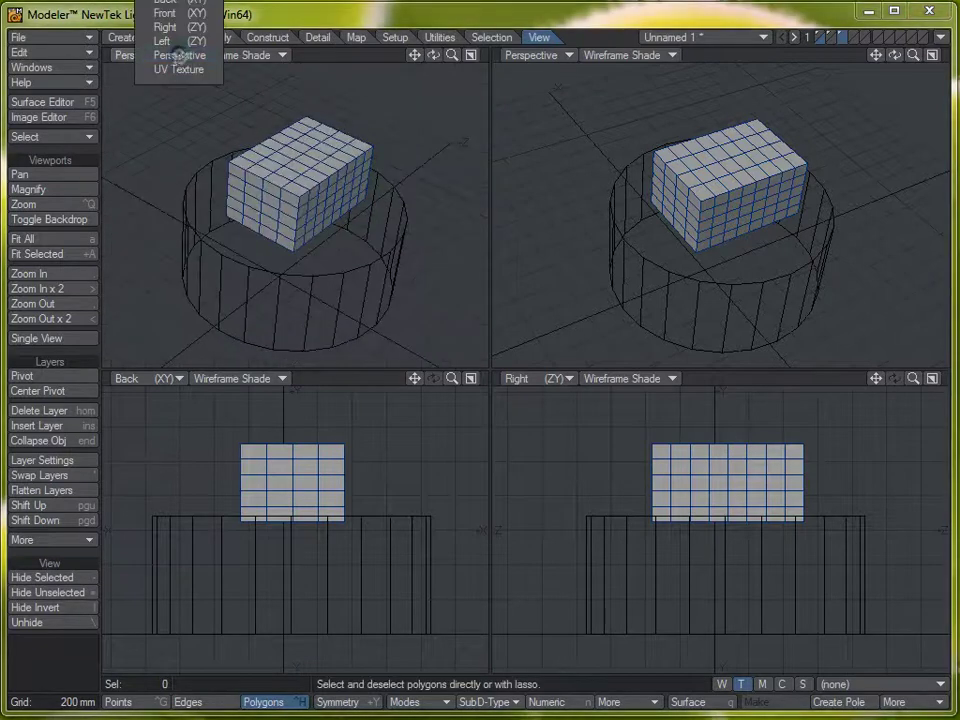
{"action": "left_click", "coordinate": [180, 2]}
{"action": "left_click", "coordinate": [138, 56]}
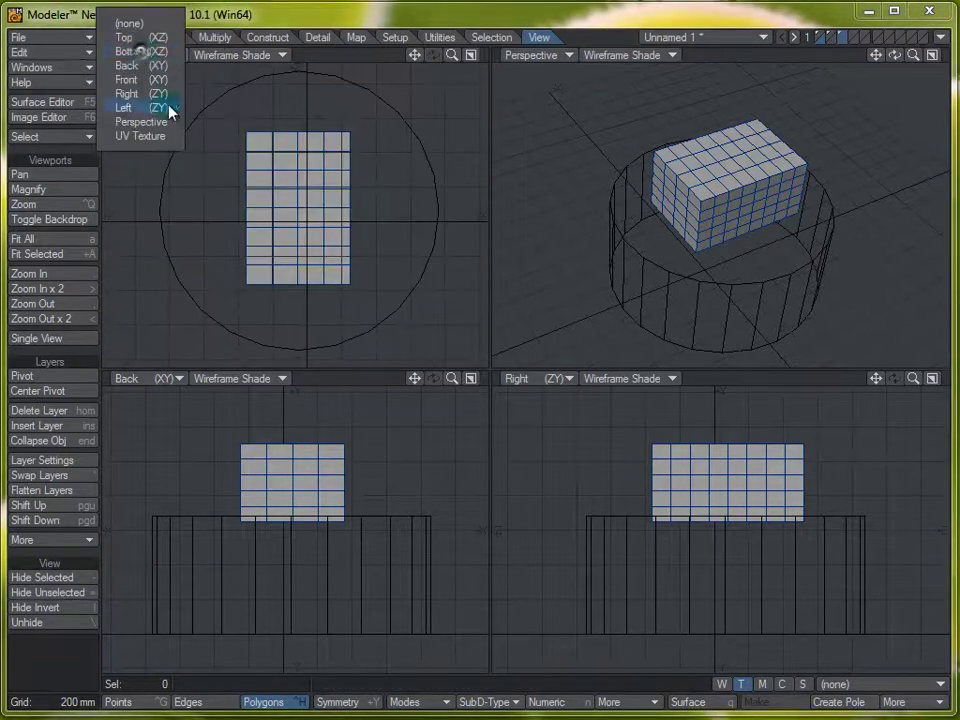
{"action": "left_click", "coordinate": [150, 93]}
- Show the UV Texture view in the changed viewport and return it to Top (XZ), with all geometry fitted
{"action": "left_click", "coordinate": [160, 61]}
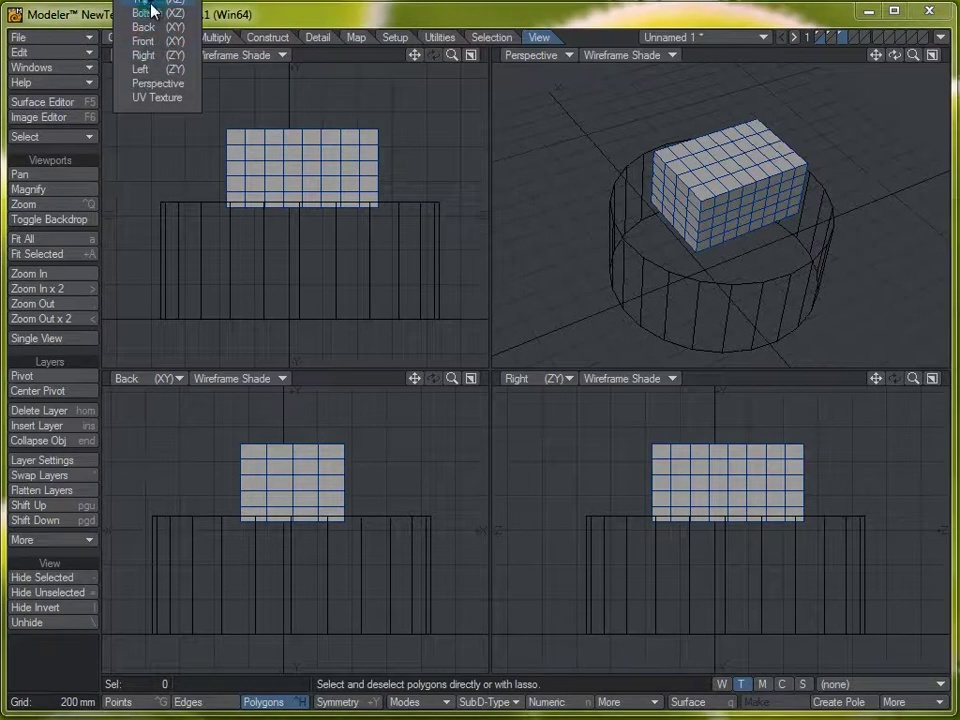
{"action": "left_click", "coordinate": [160, 97]}
{"action": "scroll", "coordinate": [414, 186], "scroll_direction": "up", "scroll_amount": 2}
{"action": "key", "text": "a"}
{"action": "left_click", "coordinate": [163, 58]}
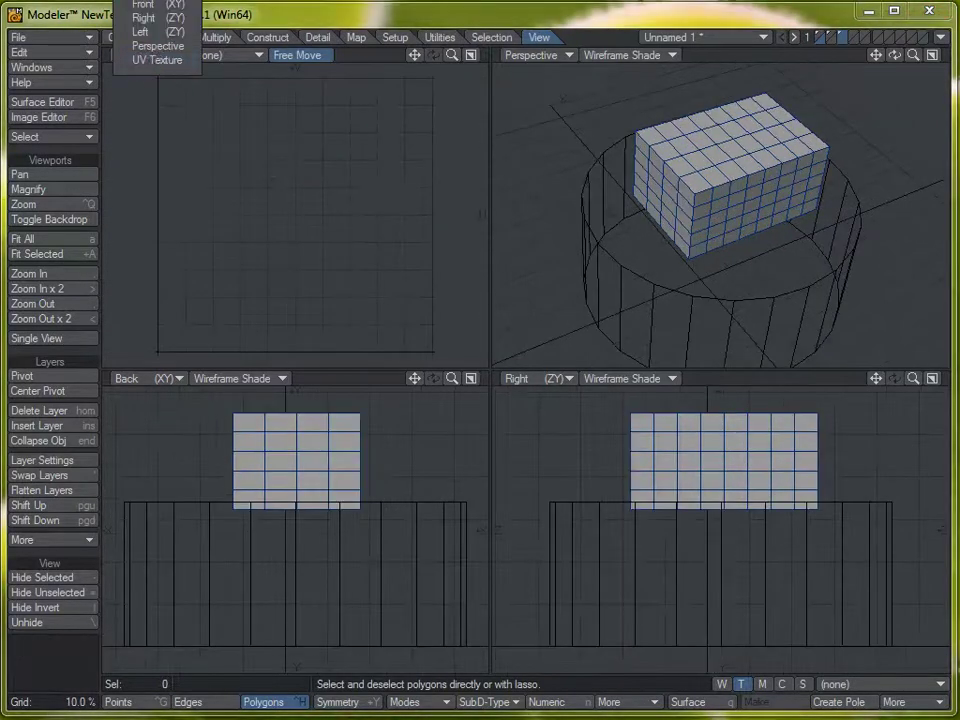
{"action": "left_click", "coordinate": [140, 8]}
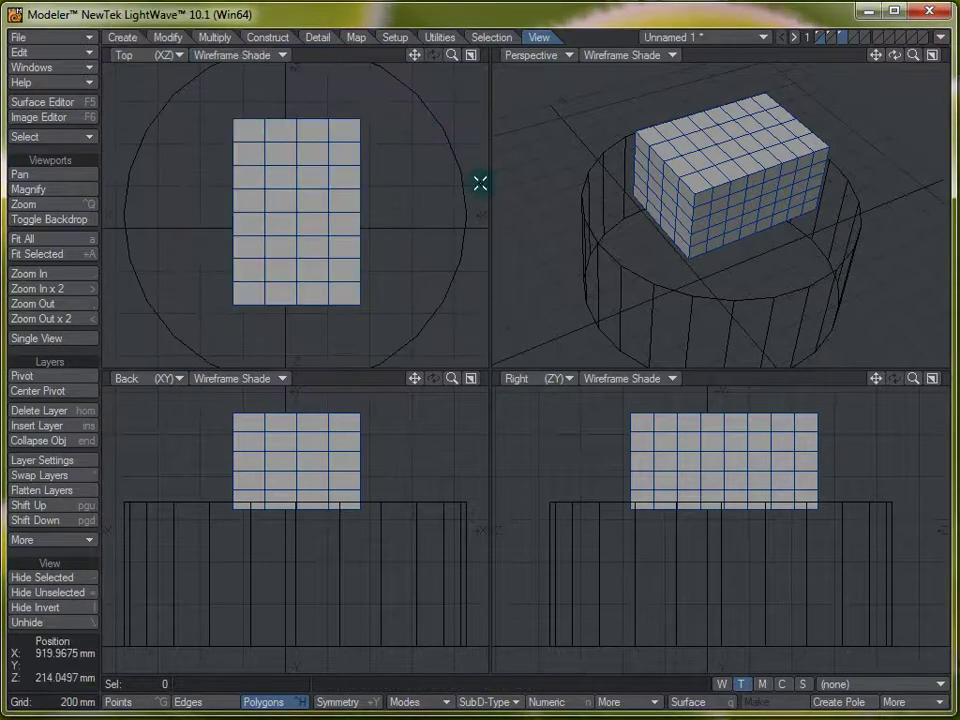
- Preview the Top viewport in Wireframe, Color Wireframe, Flat Shade and Texture display, and return it to Wireframe Shade
{"action": "left_click", "coordinate": [249, 62]}
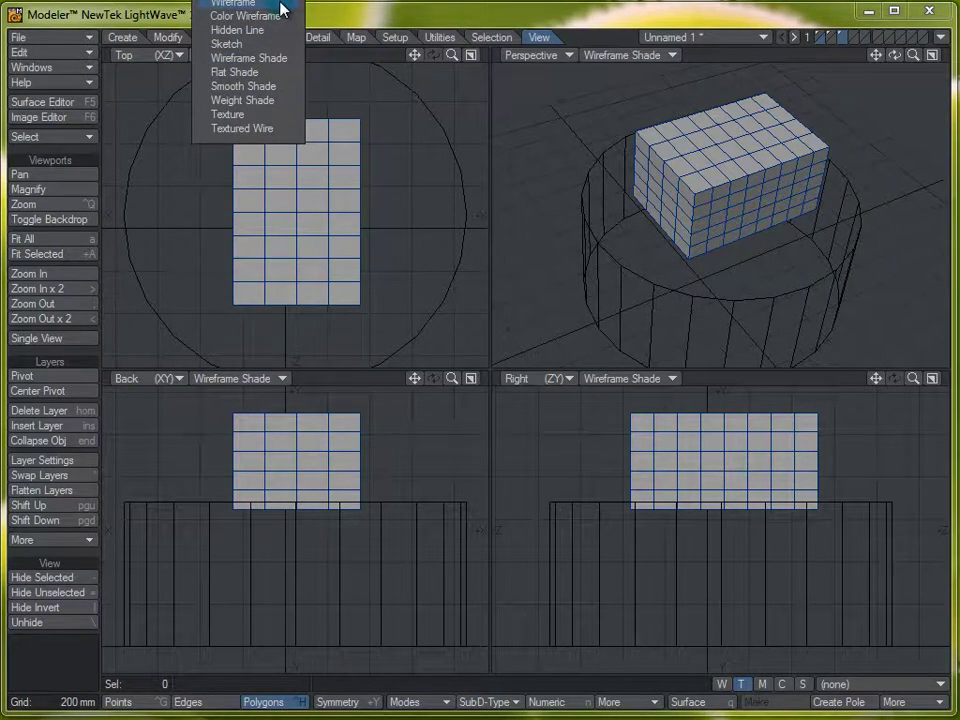
{"action": "left_click", "coordinate": [281, 5]}
{"action": "left_click", "coordinate": [235, 52]}
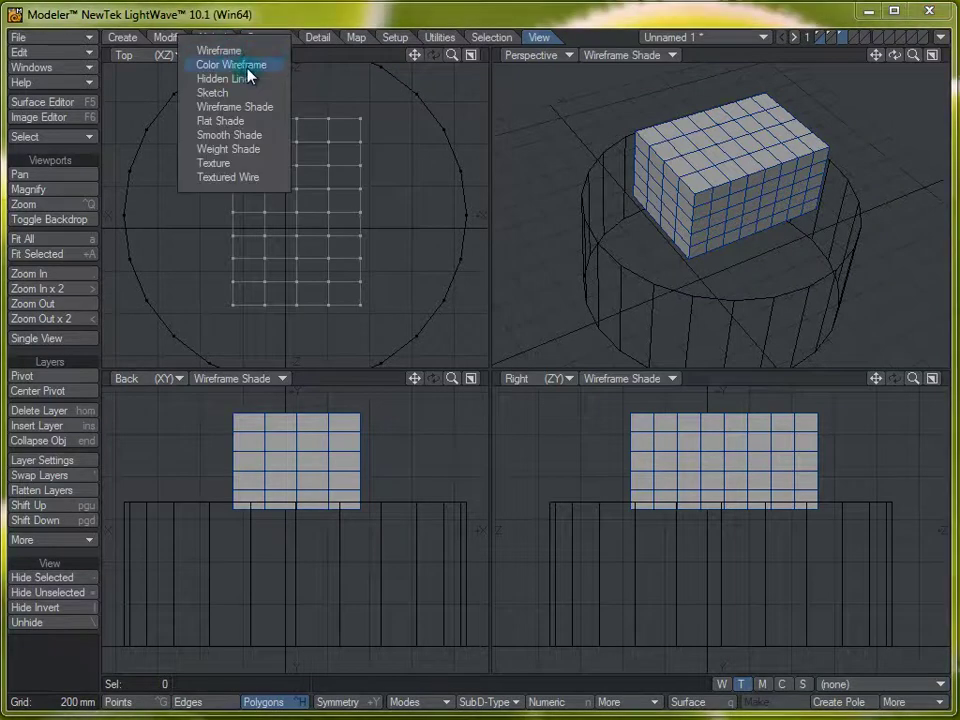
{"action": "left_click", "coordinate": [281, 66]}
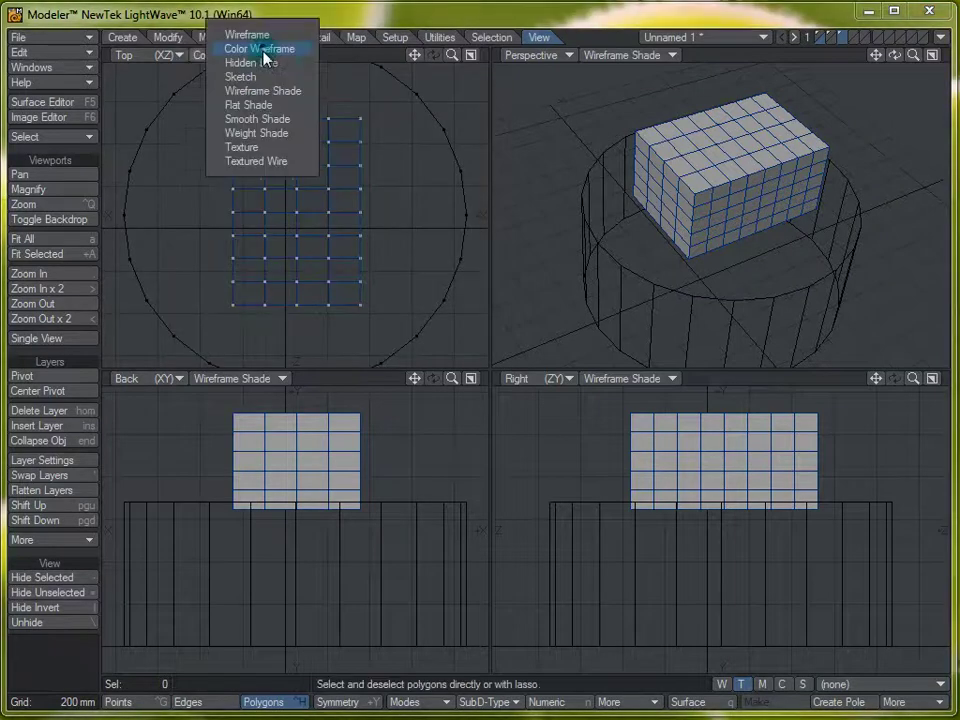
{"action": "left_click", "coordinate": [276, 105]}
{"action": "left_click", "coordinate": [261, 57]}
{"action": "left_click", "coordinate": [248, 100]}
{"action": "left_click", "coordinate": [240, 55]}
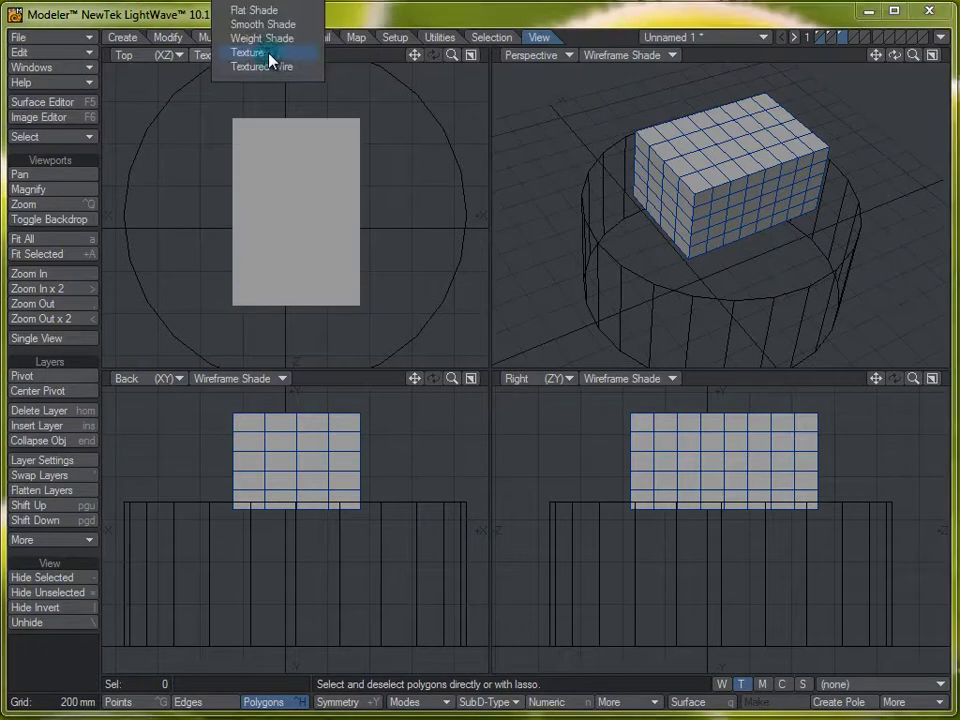
{"action": "left_click", "coordinate": [314, 6]}
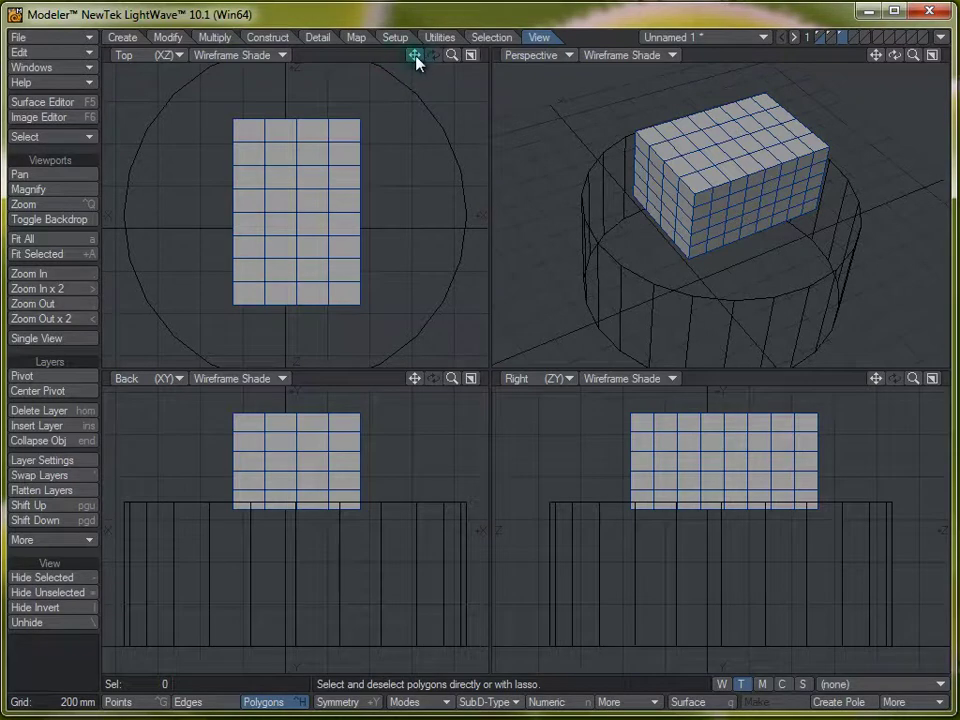
- Pan and zoom using the Top viewport's view controls and rotate the Perspective viewport
{"action": "mouse_move", "coordinate": [416, 62]}
{"action": "left_mouse_down"}
{"action": "mouse_move", "coordinate": [409, 53]}
{"action": "mouse_move", "coordinate": [424, 26]}
{"action": "mouse_move", "coordinate": [402, 69]}
{"action": "mouse_move", "coordinate": [425, 47]}
{"action": "mouse_move", "coordinate": [396, 55]}
{"action": "mouse_move", "coordinate": [436, 127]}
{"action": "mouse_move", "coordinate": [481, 84]}
{"action": "mouse_move", "coordinate": [428, 67]}
{"action": "left_mouse_up"}
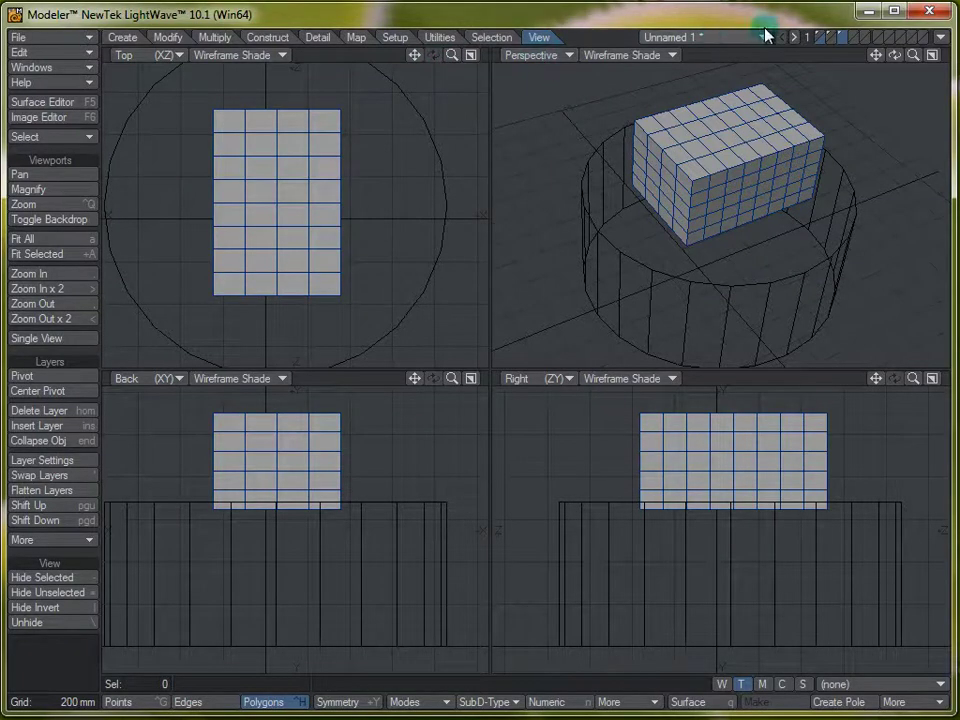
{"action": "left_click_drag", "start_coordinate": [895, 55], "coordinate": [855, 30]}
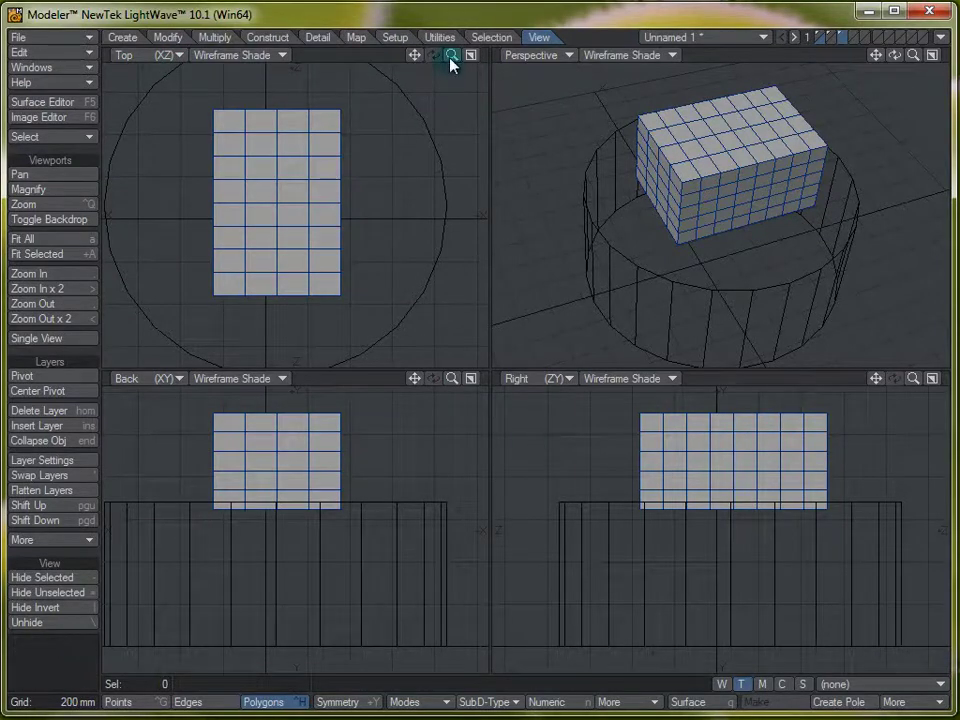
{"action": "left_click_drag", "start_coordinate": [448, 62], "coordinate": [78, 200]}
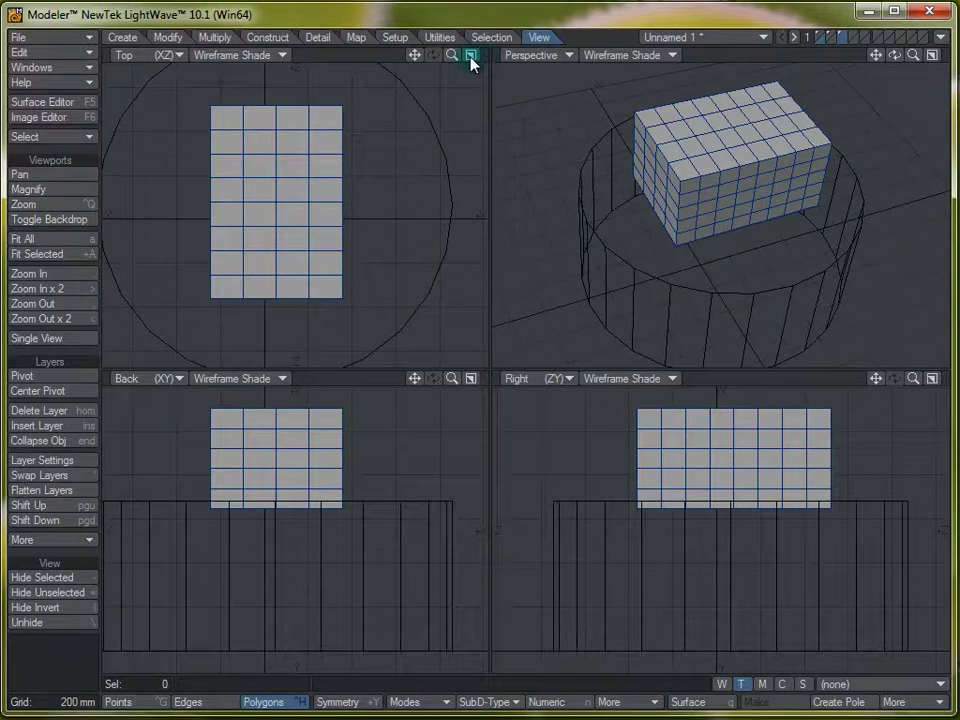
- Maximize the Top viewport to inspect the box up close and restore the four-viewport layout
{"action": "left_click", "coordinate": [471, 56]}
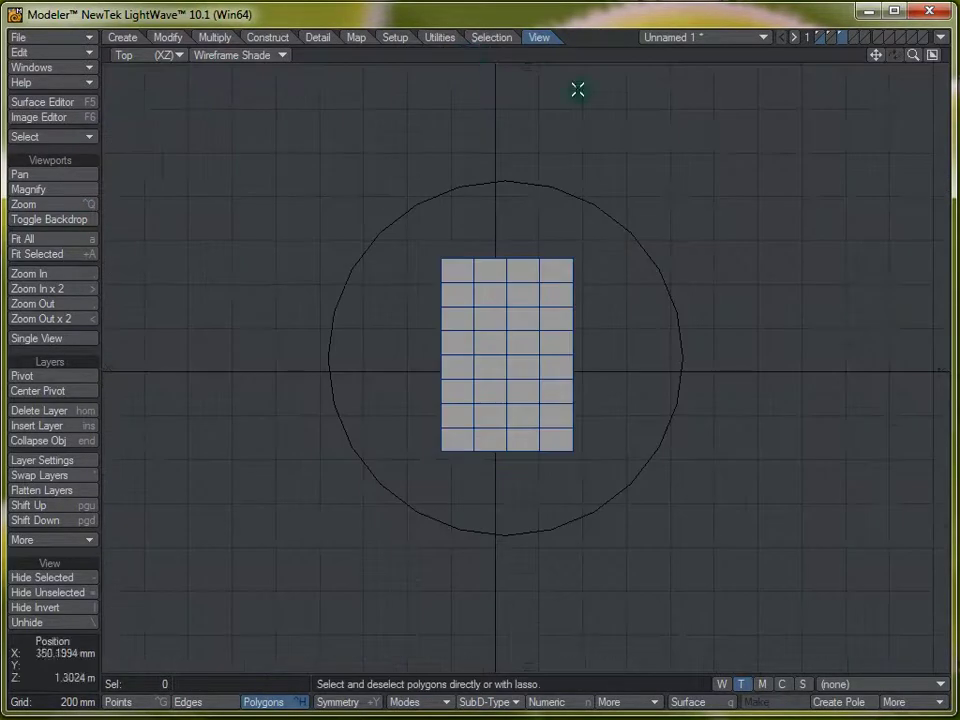
{"action": "left_click_drag", "start_coordinate": [78, 195], "coordinate": [622, 147]}
{"action": "scroll", "coordinate": [634, 146], "scroll_direction": "down", "scroll_amount": 2}
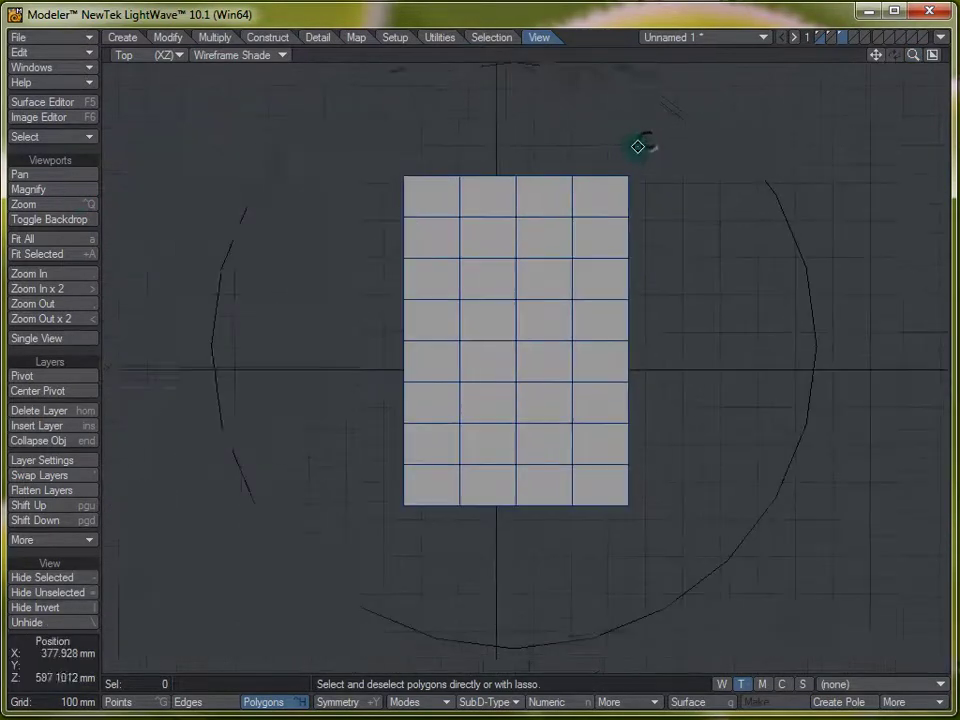
{"action": "left_click", "coordinate": [930, 56]}
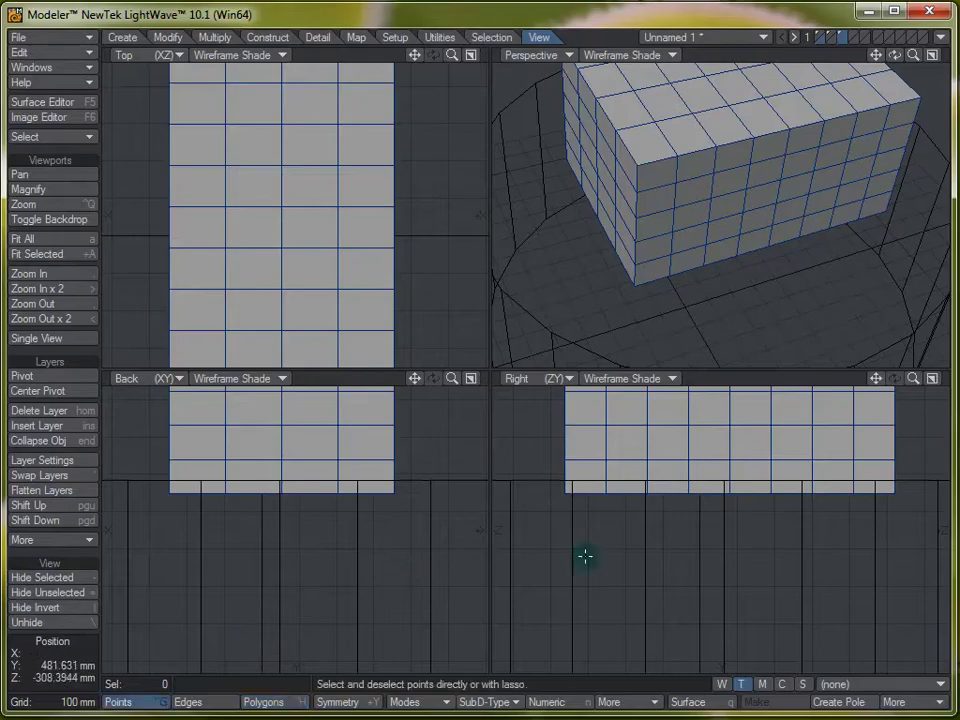
- Select the six points in the middle of the box's side face in the Right view
{"action": "left_click_drag", "start_coordinate": [583, 555], "coordinate": [663, 598], "text": "ctrl+alt"}
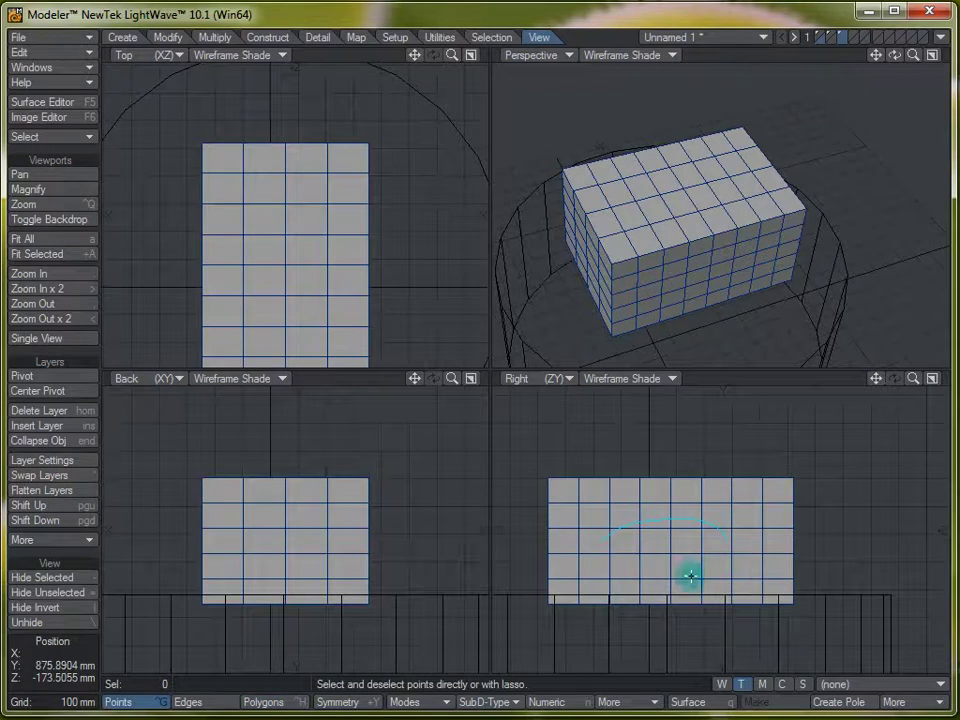
{"action": "left_click_drag", "start_coordinate": [690, 574], "coordinate": [677, 529]}
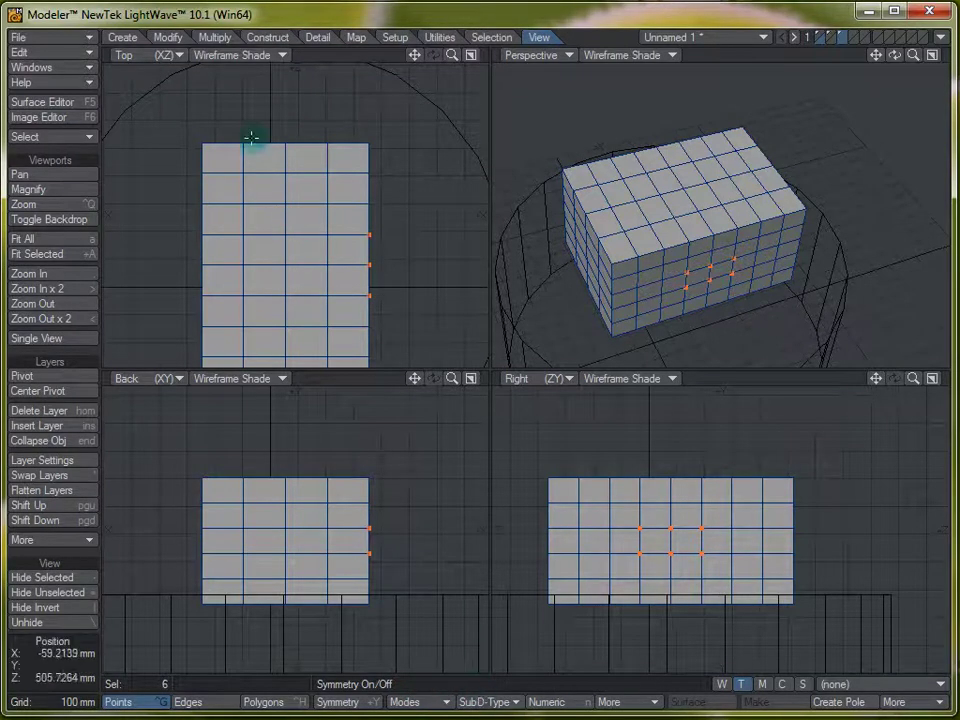
{"action": "left_click", "coordinate": [177, 40]}
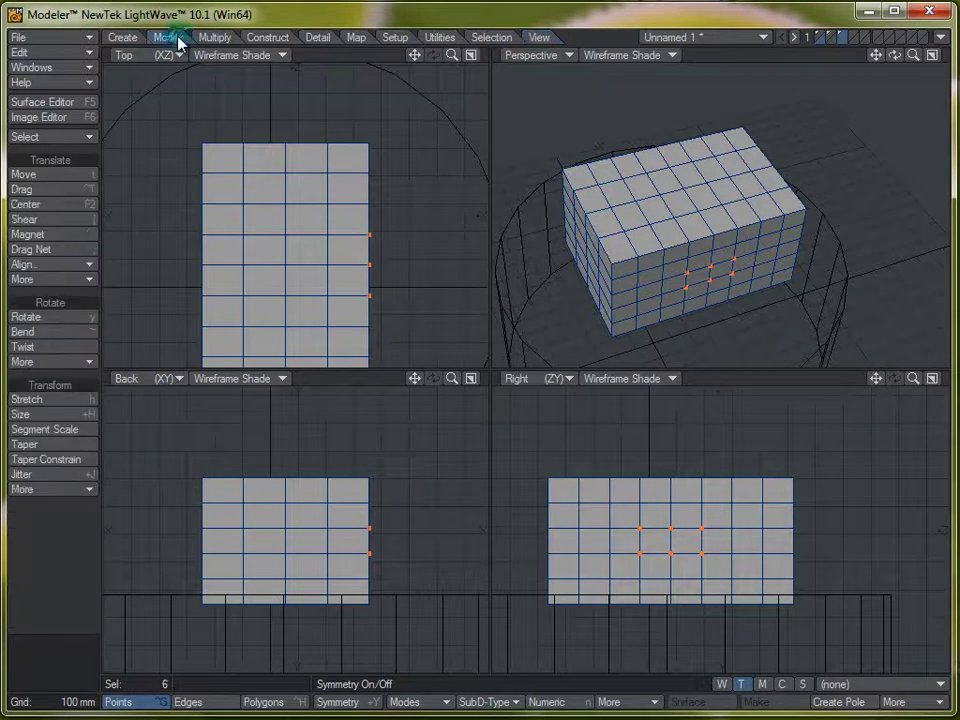
{"action": "left_click", "coordinate": [132, 38]}
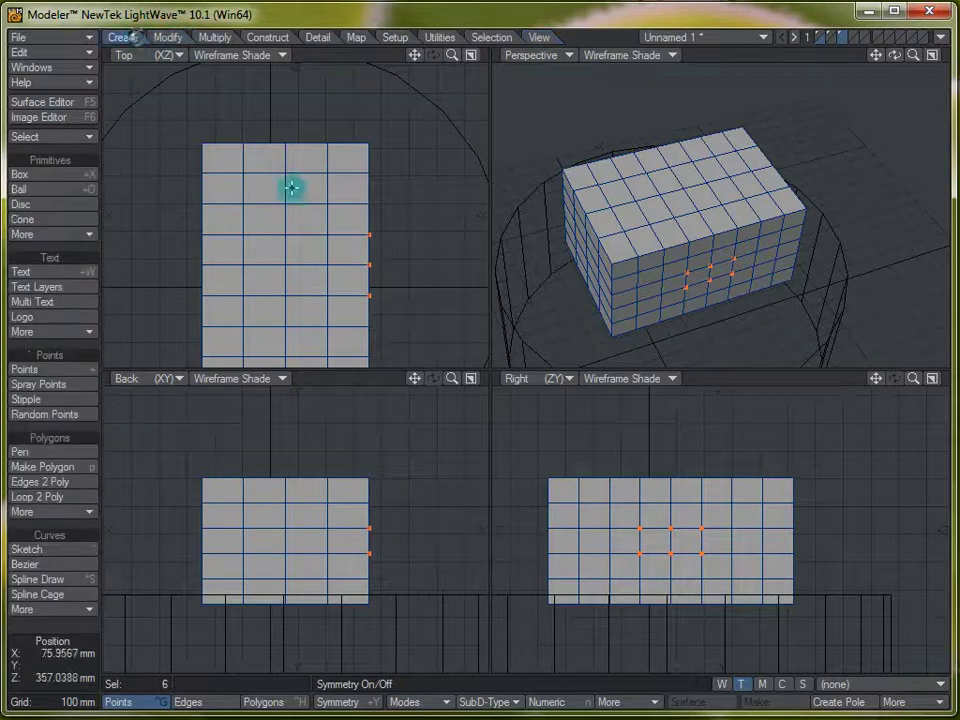
{"action": "left_click", "coordinate": [68, 181]}
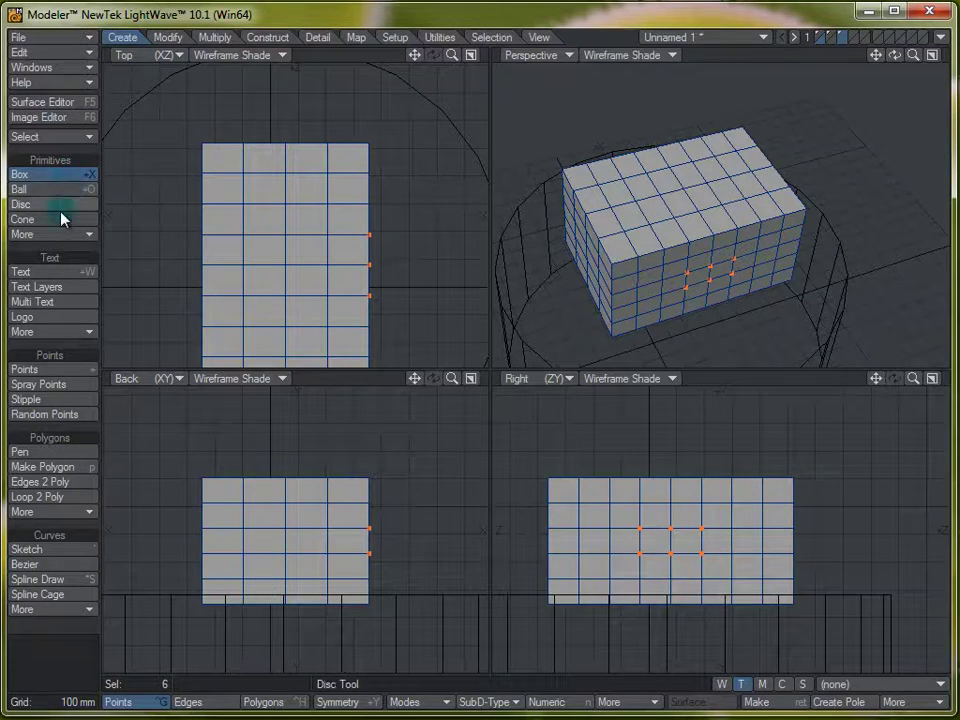
- Move the six selected points outward by about 27 mm in X, -20 mm in Y and 8 mm in Z
{"action": "left_click", "coordinate": [167, 37]}
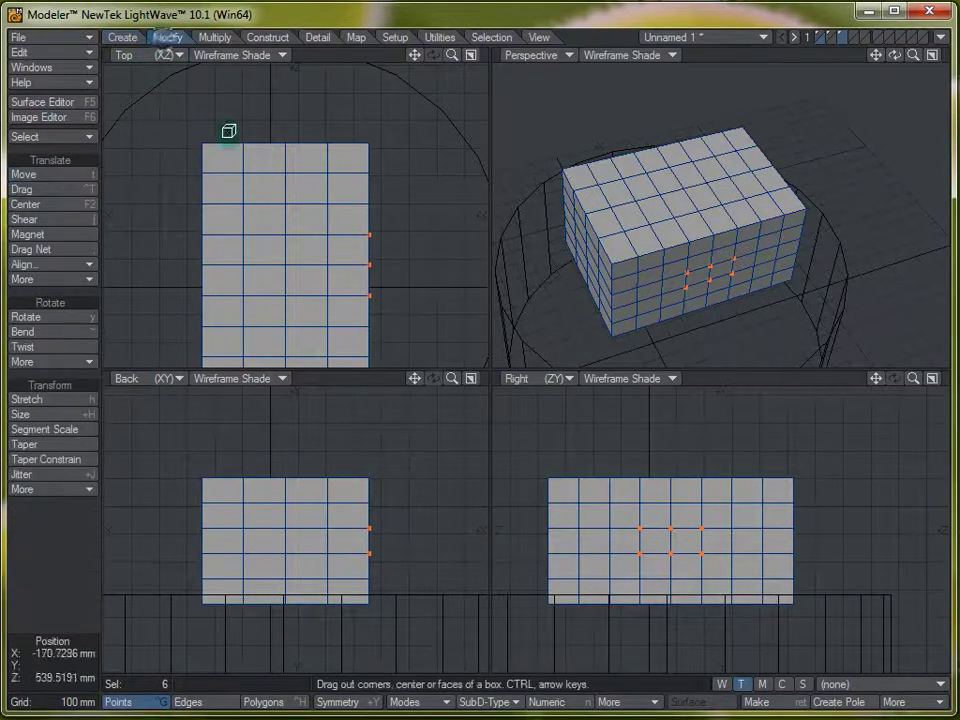
{"action": "left_click", "coordinate": [62, 175]}
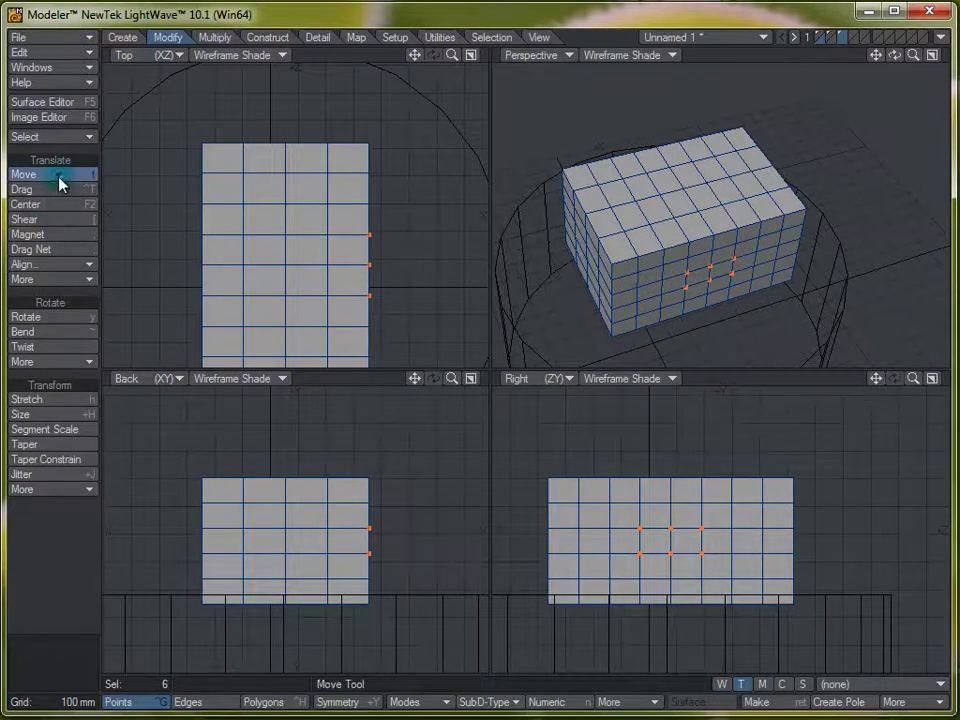
{"action": "mouse_move", "coordinate": [666, 222]}
{"action": "left_mouse_down"}
{"action": "mouse_move", "coordinate": [649, 200]}
{"action": "mouse_move", "coordinate": [674, 238]}
{"action": "mouse_move", "coordinate": [672, 225]}
{"action": "left_mouse_up"}
{"action": "left_click_drag", "start_coordinate": [520, 410], "coordinate": [508, 410]}
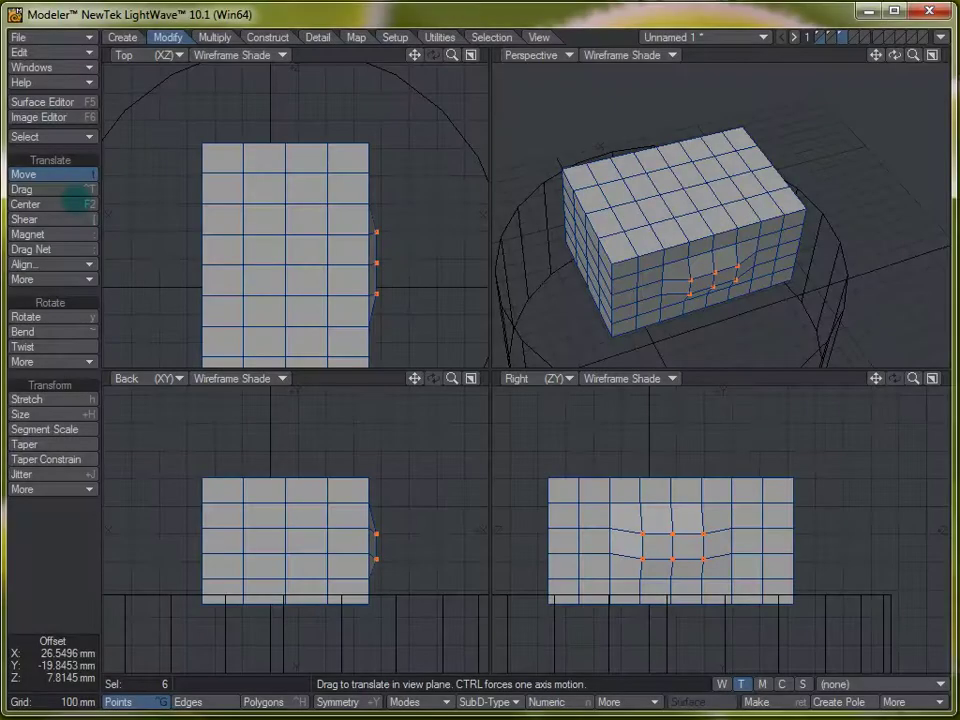
- Undo the moves of the six selected points so they return to the box's side face
{"action": "mouse_move", "coordinate": [744, 283]}
{"action": "left_mouse_down", "text": "ctrl"}
{"action": "mouse_move", "coordinate": [768, 322]}
{"action": "mouse_move", "coordinate": [744, 283]}
{"action": "mouse_move", "coordinate": [758, 298]}
{"action": "left_mouse_up", "text": "ctrl"}
{"action": "key", "text": "ctrl+z"}
{"action": "key", "text": "ctrl+z"}
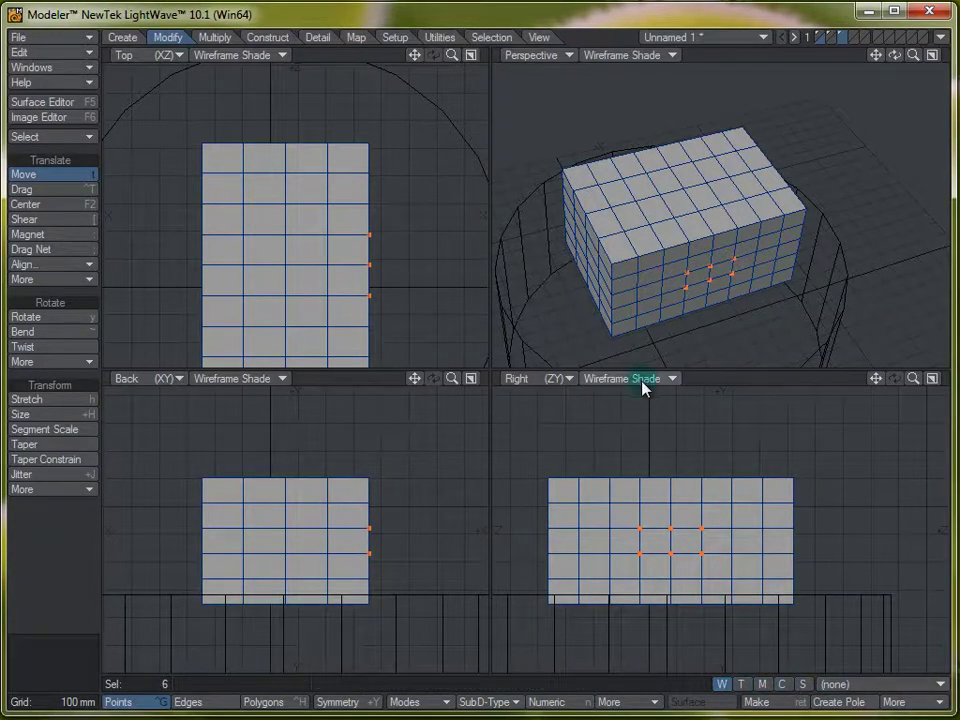
{"action": "left_click", "coordinate": [888, 687]}
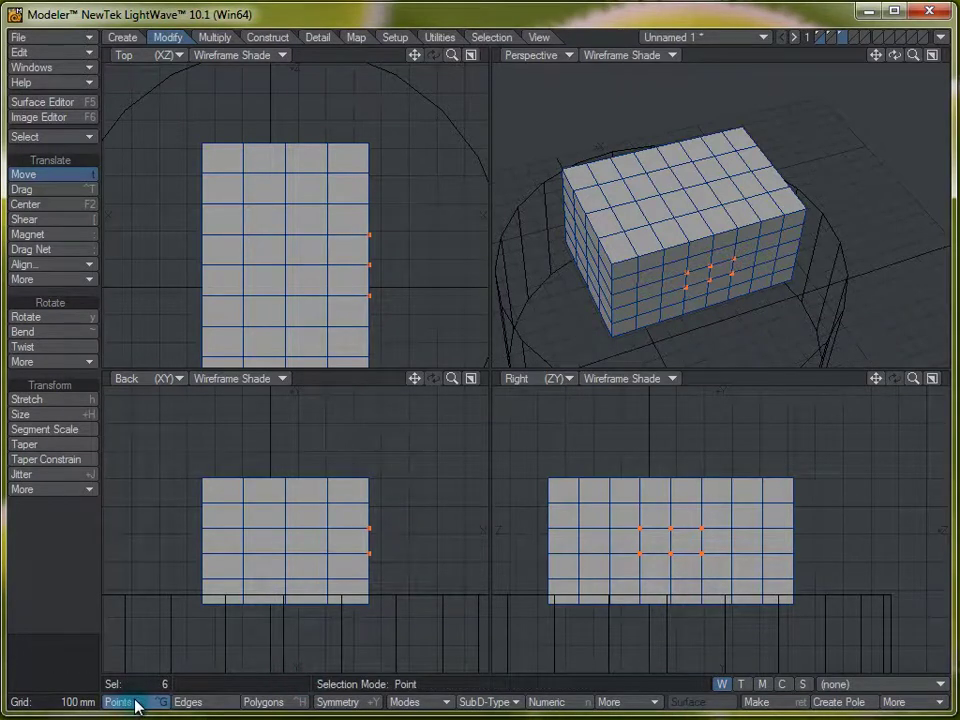
{"action": "left_click", "coordinate": [200, 705]}
{"action": "left_click", "coordinate": [265, 703]}
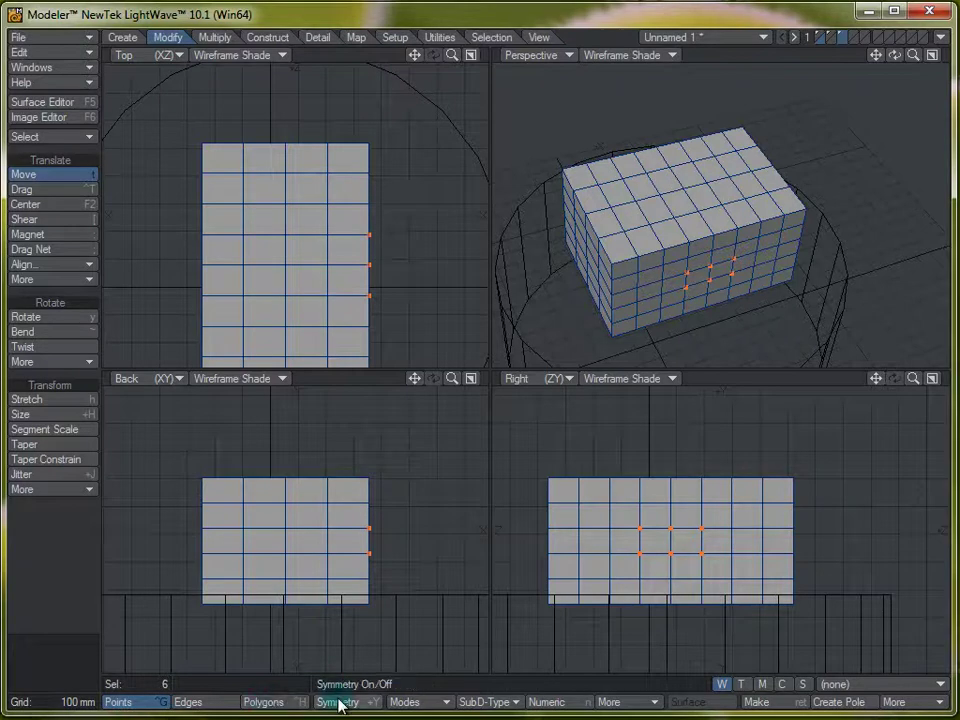
{"action": "left_click", "coordinate": [437, 703]}
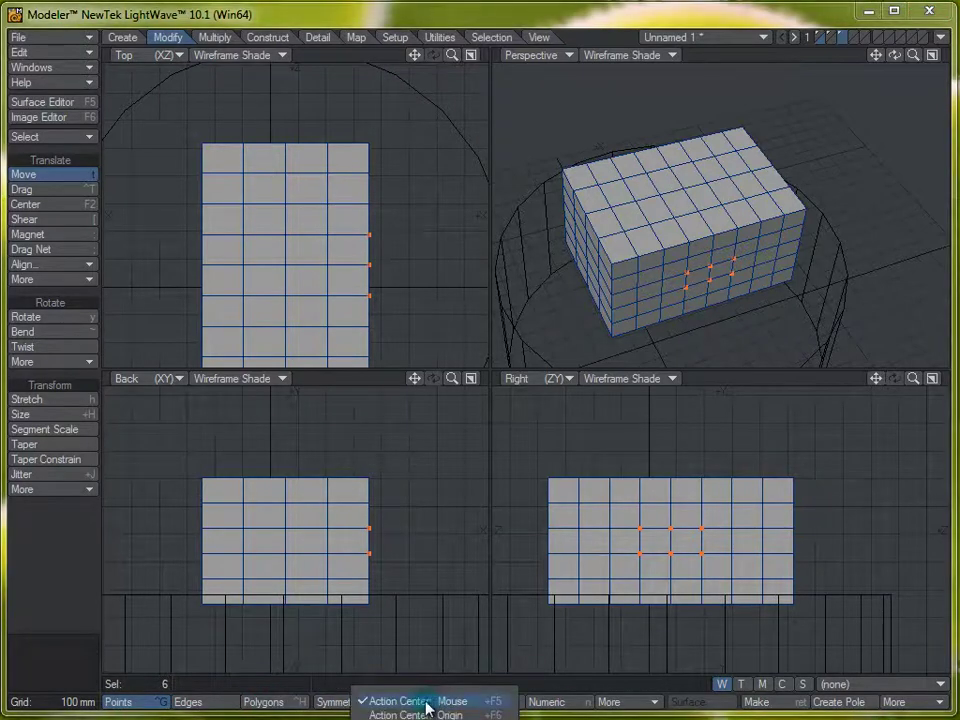
{"action": "left_click", "coordinate": [426, 703]}
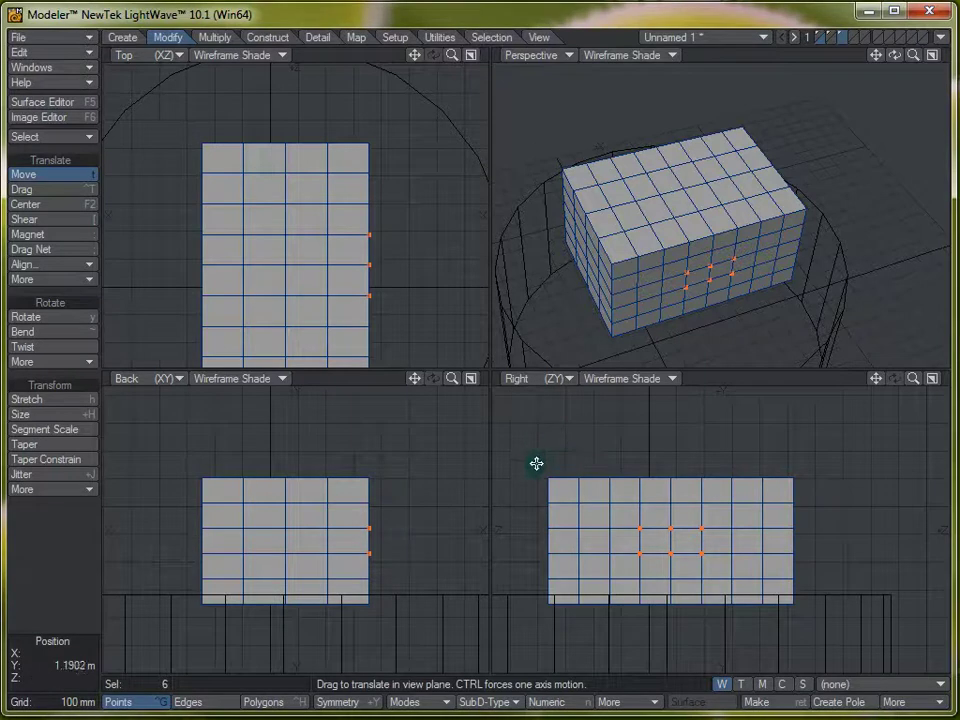
- Try rotating the six selected points in the Top view with the action center set to Mouse
{"action": "left_click_drag", "start_coordinate": [782, 274], "coordinate": [641, 301], "text": "alt"}
{"action": "key", "text": "y"}
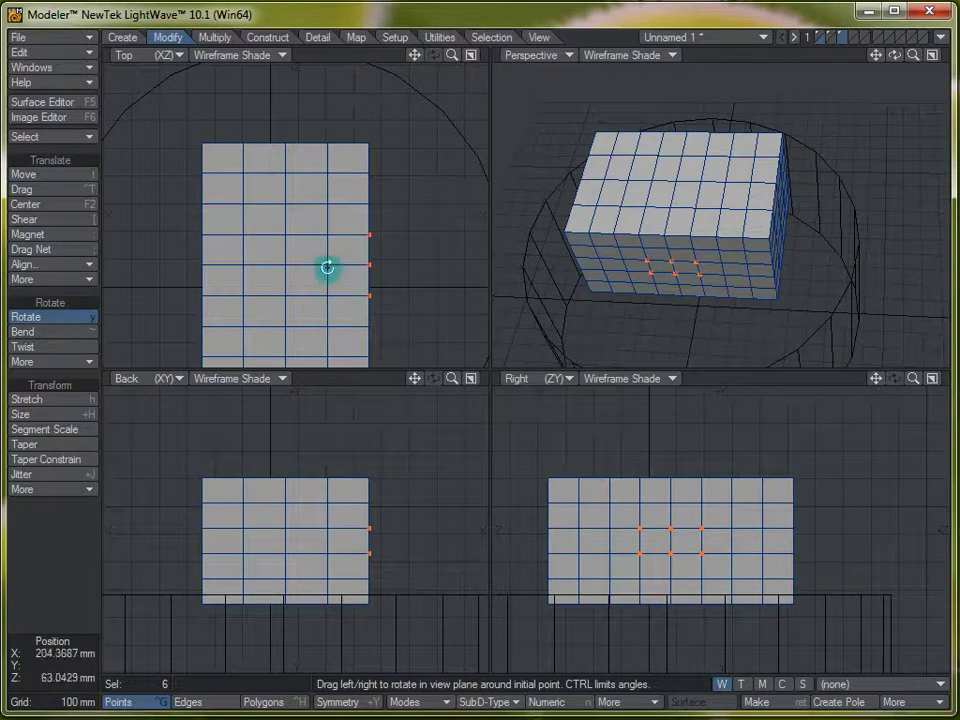
{"action": "left_click", "coordinate": [439, 701]}
{"action": "left_click", "coordinate": [454, 705]}
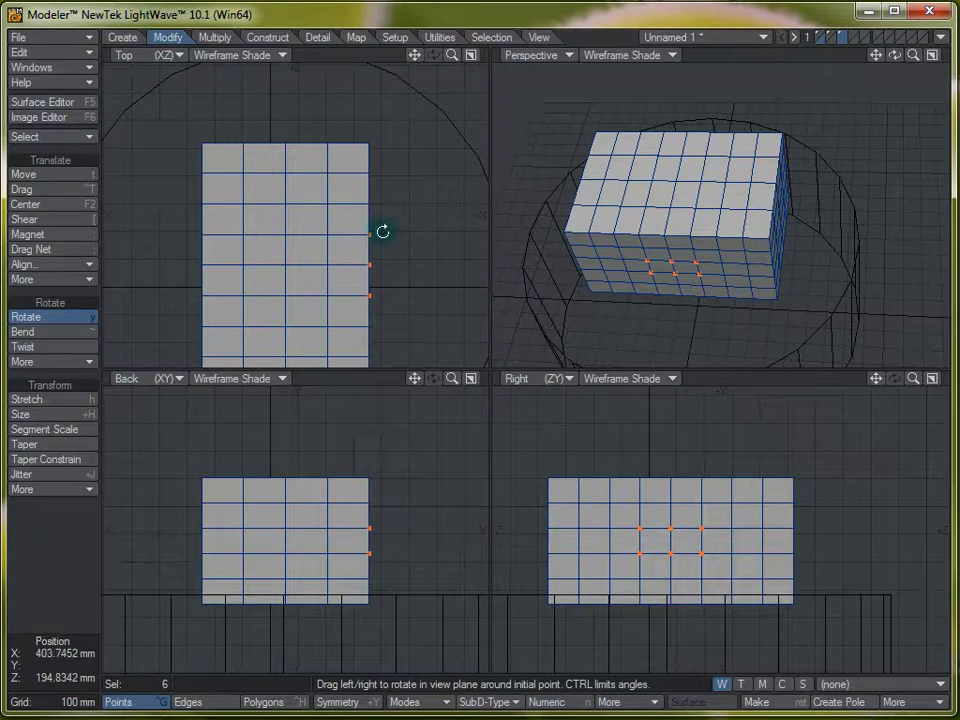
{"action": "left_click_drag", "start_coordinate": [383, 233], "coordinate": [70, 200]}
{"action": "left_click_drag", "start_coordinate": [478, 230], "coordinate": [384, 232]}
{"action": "key", "text": "ctrl+z"}
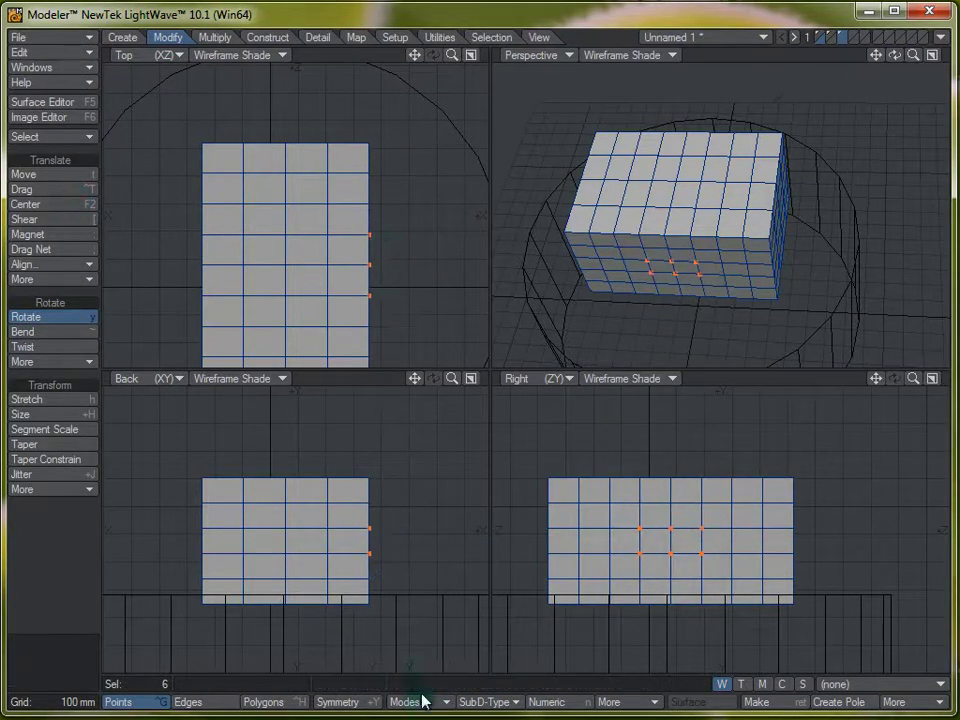
- Set the action center to Selection and try rotating the six selected points in the Top view
{"action": "left_click", "coordinate": [430, 702]}
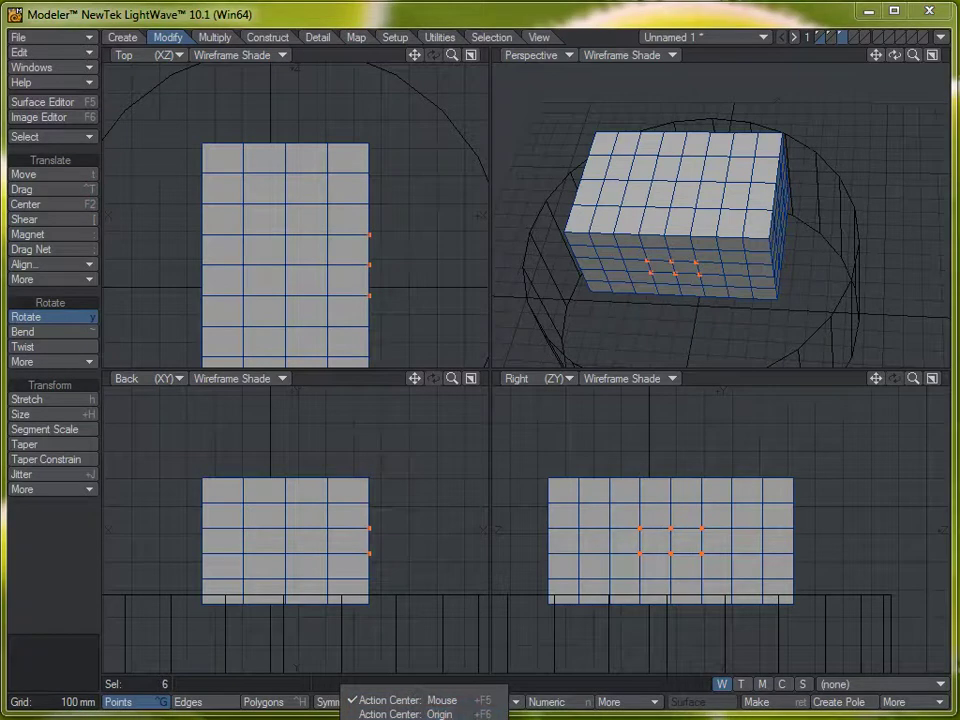
{"action": "left_click", "coordinate": [400, 714]}
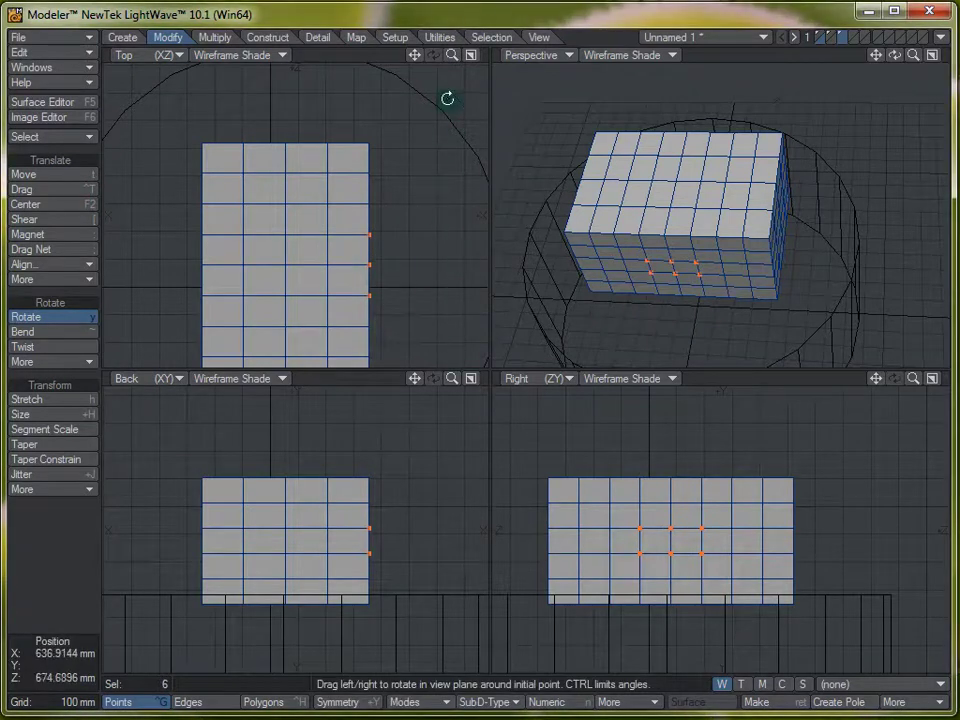
{"action": "mouse_move", "coordinate": [446, 109]}
{"action": "left_mouse_down"}
{"action": "mouse_move", "coordinate": [570, 112]}
{"action": "mouse_move", "coordinate": [390, 112]}
{"action": "mouse_move", "coordinate": [503, 112]}
{"action": "mouse_move", "coordinate": [401, 112]}
{"action": "mouse_move", "coordinate": [465, 111]}
{"action": "mouse_move", "coordinate": [446, 109]}
{"action": "left_mouse_up"}
{"action": "left_click", "coordinate": [410, 702]}
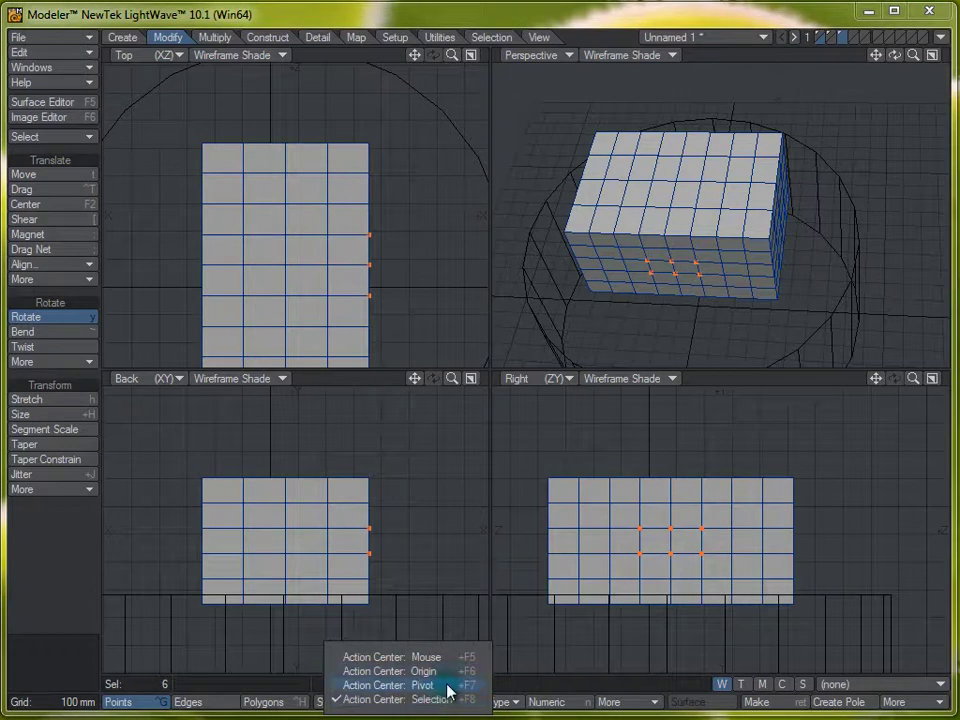
{"action": "left_click", "coordinate": [502, 705]}
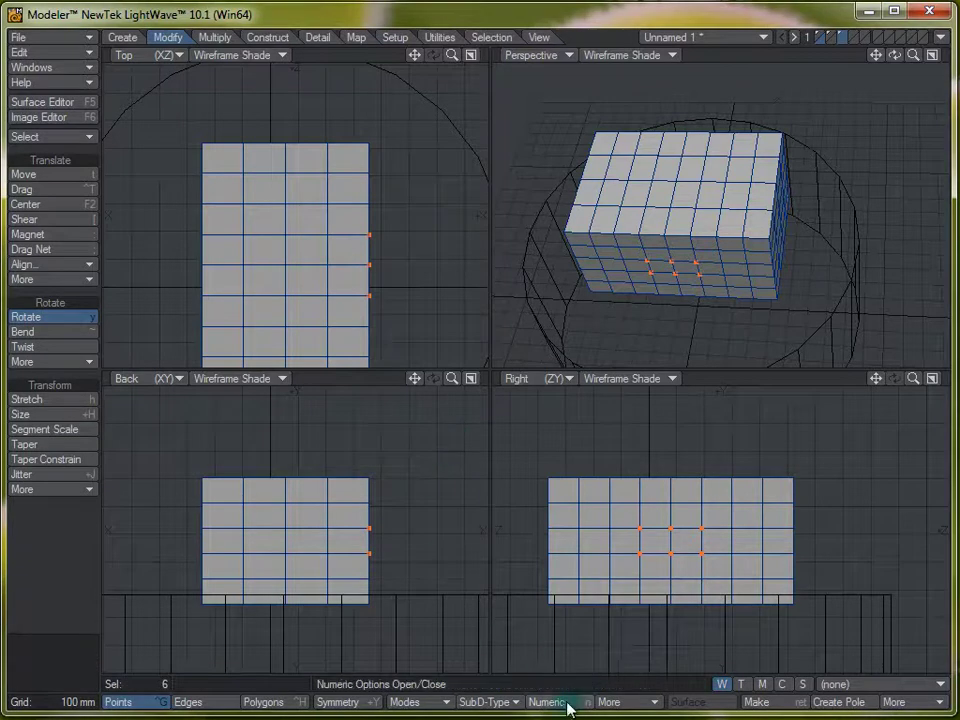
- View the Rotate tool's numeric options and the point information for the six selected points
{"action": "left_click", "coordinate": [570, 706]}
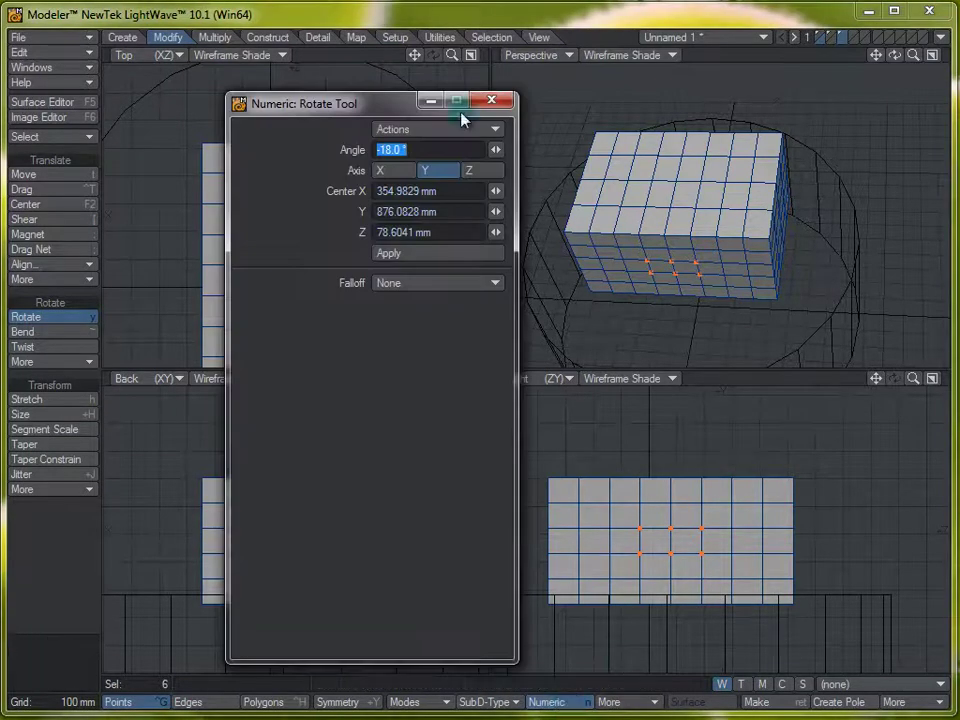
{"action": "left_click", "coordinate": [489, 101]}
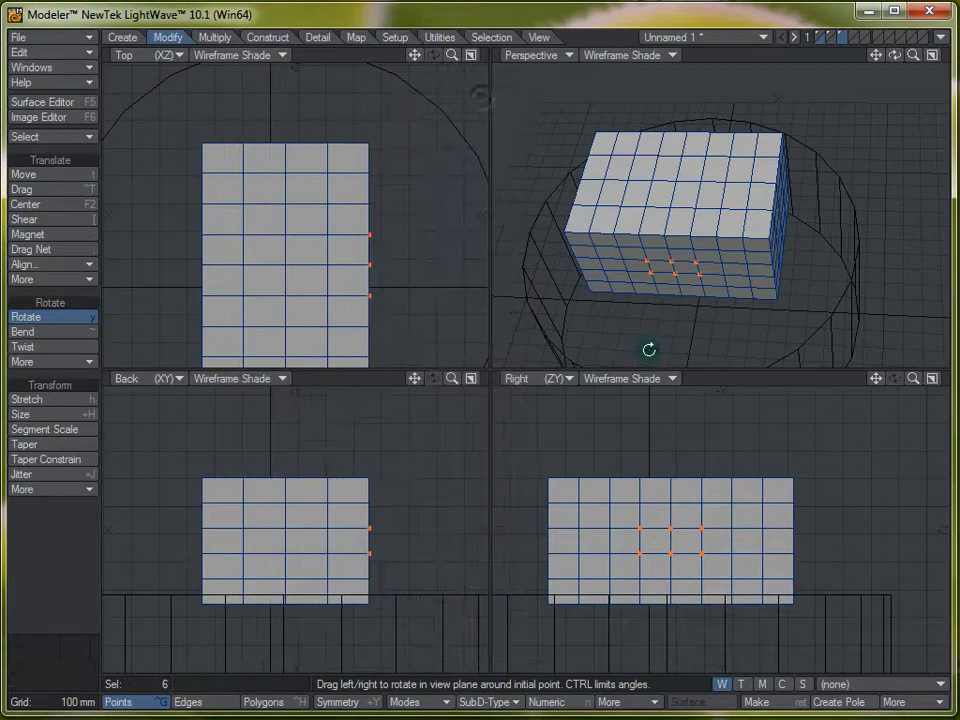
{"action": "left_click", "coordinate": [655, 705]}
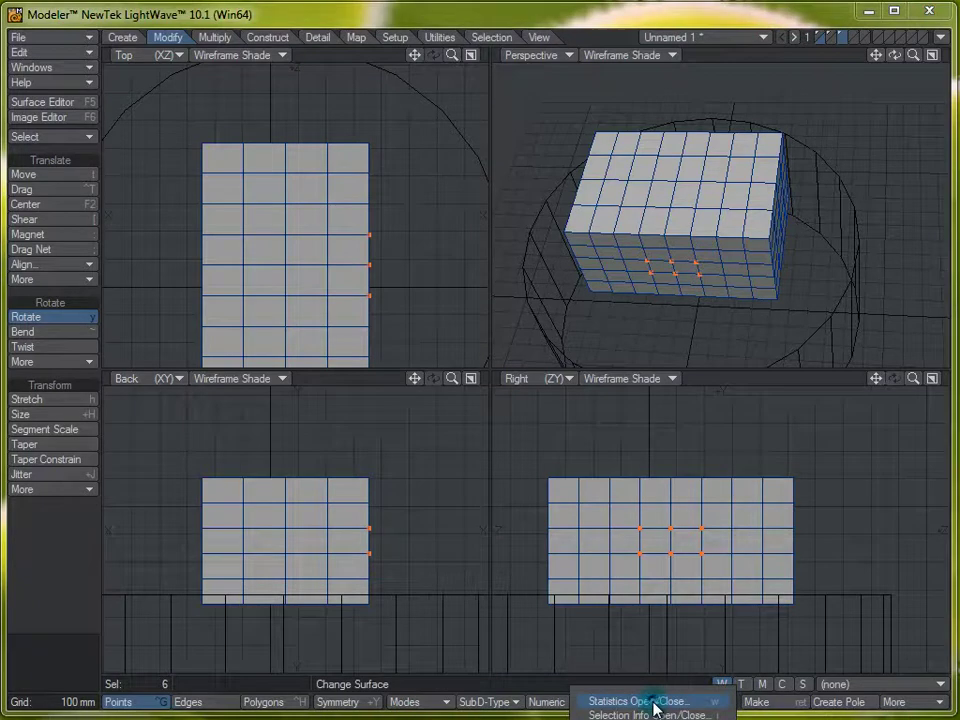
{"action": "left_click", "coordinate": [706, 710]}
{"action": "left_click", "coordinate": [575, 197]}
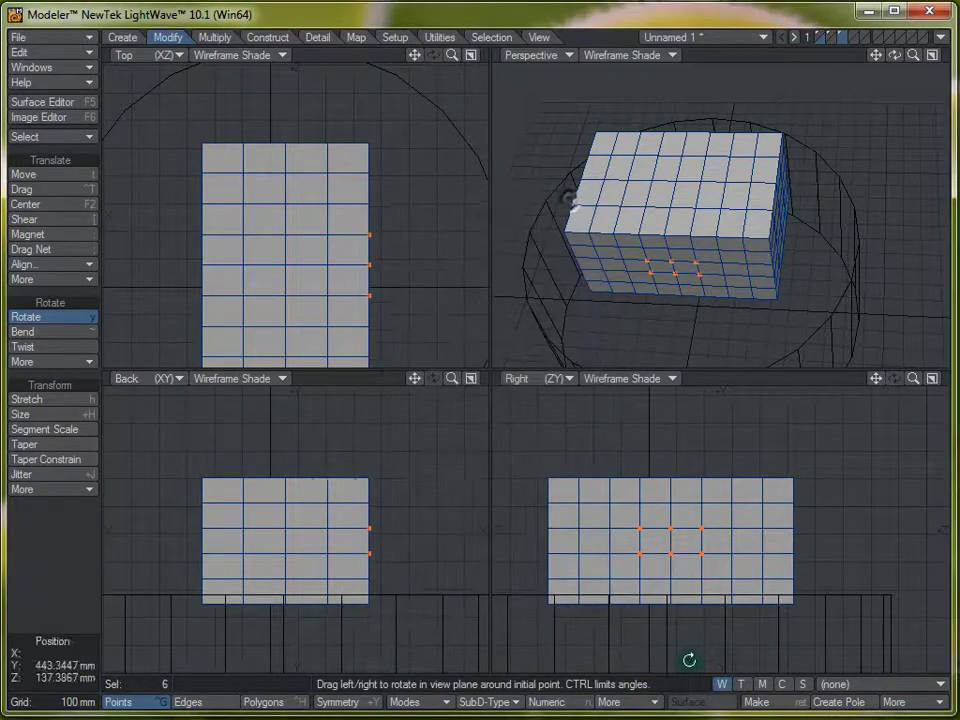
{"action": "left_click", "coordinate": [655, 705]}
{"action": "left_click", "coordinate": [703, 712]}
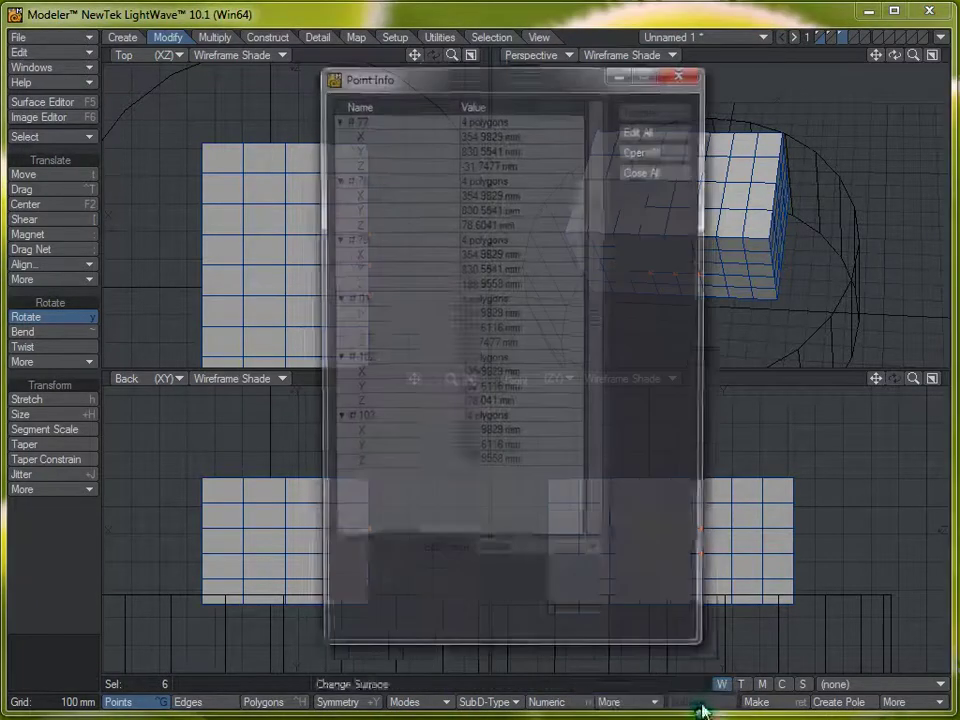
{"action": "left_click", "coordinate": [680, 70]}
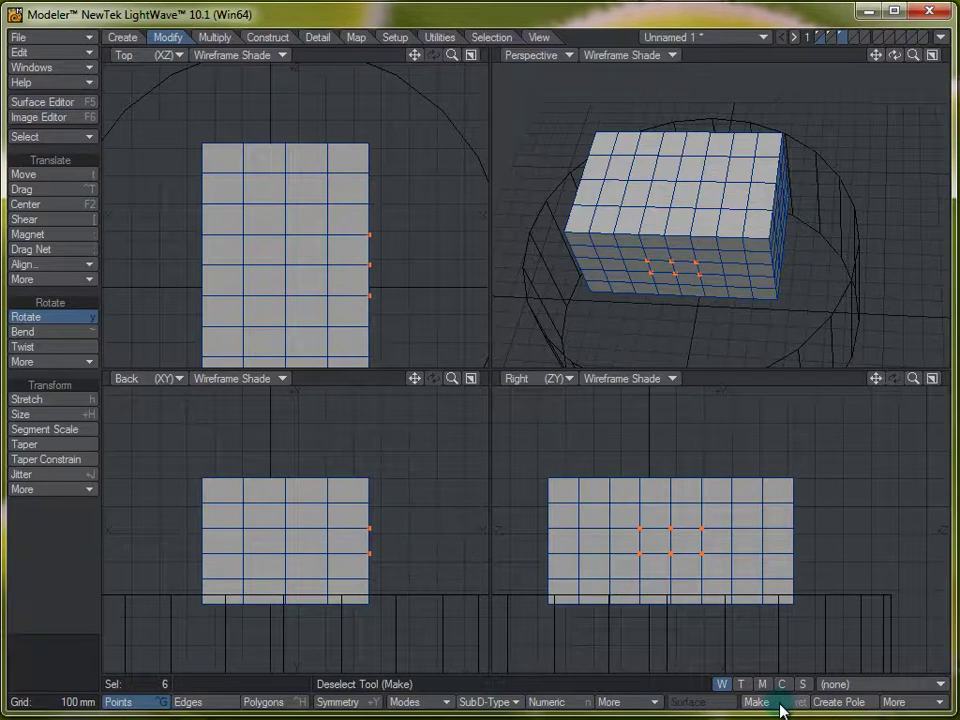
- Deselect the points and draw a vertical disc in the fourth layer, with radii about 301 by 287 mm and height about 406 mm
{"action": "left_click", "coordinate": [765, 375]}
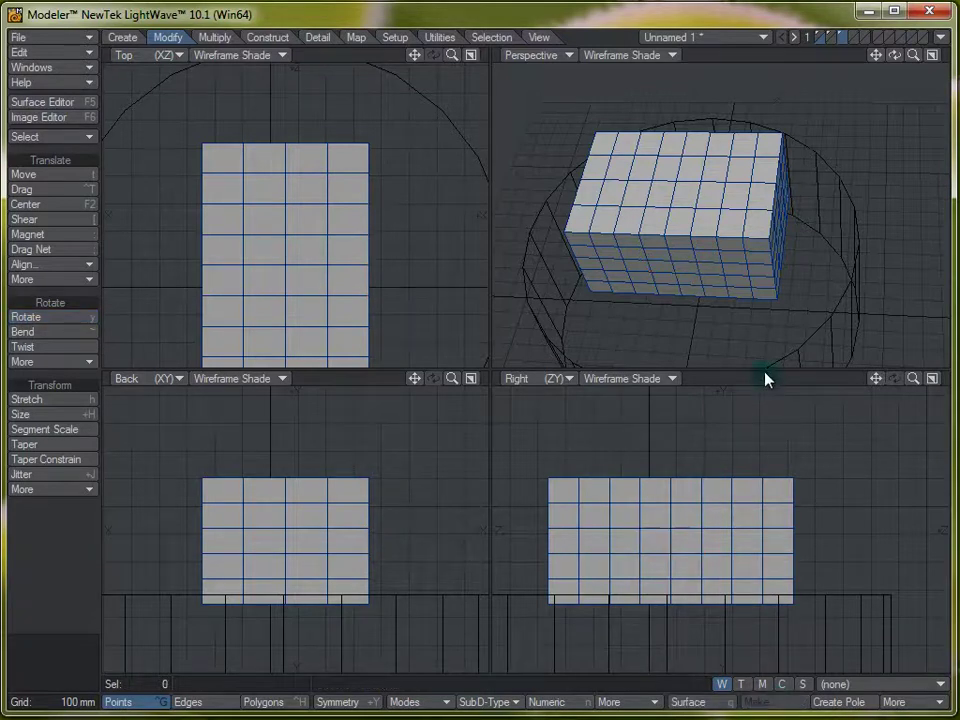
{"action": "left_click", "coordinate": [124, 38]}
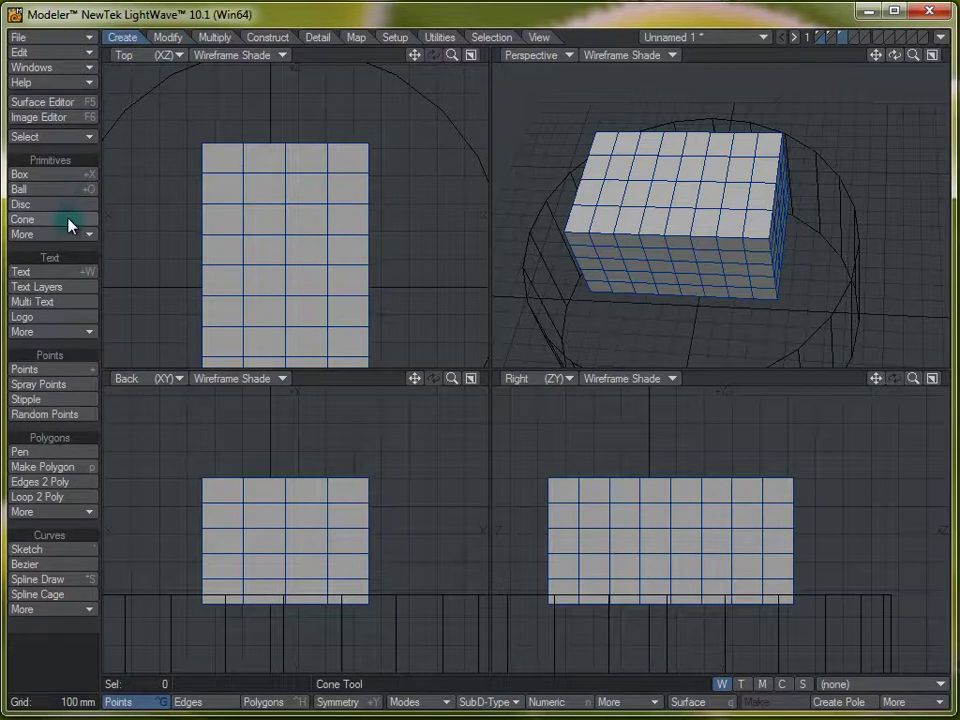
{"action": "left_click", "coordinate": [82, 204]}
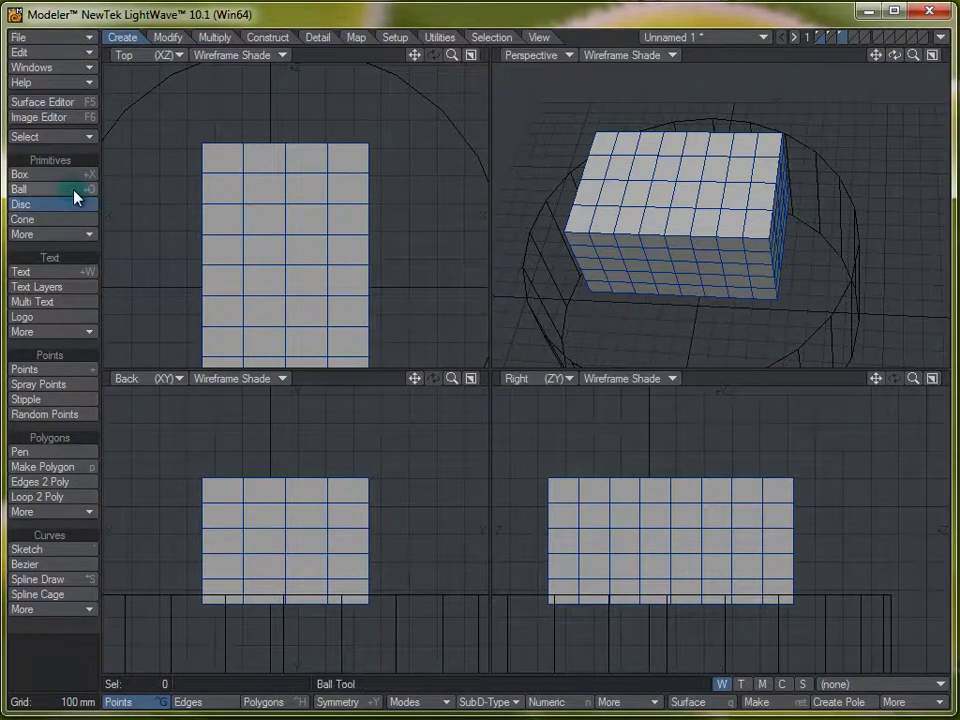
{"action": "left_click", "coordinate": [853, 37]}
{"action": "left_click_drag", "start_coordinate": [276, 224], "coordinate": [360, 298]}
{"action": "left_click_drag", "start_coordinate": [345, 525], "coordinate": [339, 416]}
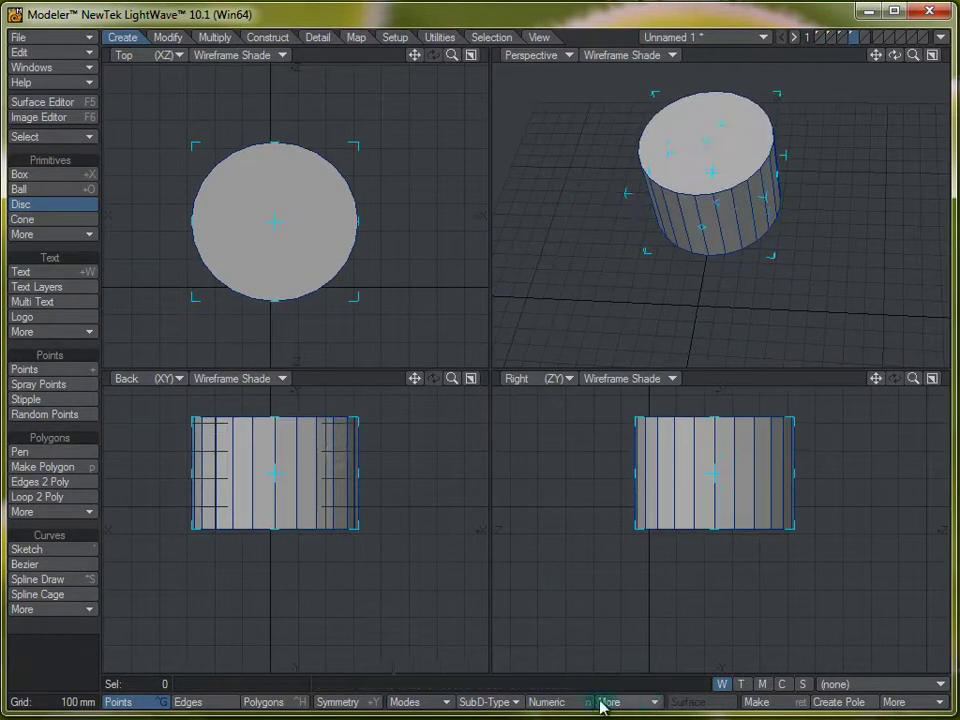
- Set the disc's number of sides to 8 in its numeric options and make the disc
{"action": "left_click", "coordinate": [547, 702]}
{"action": "left_click_drag", "start_coordinate": [370, 103], "coordinate": [497, 97]}
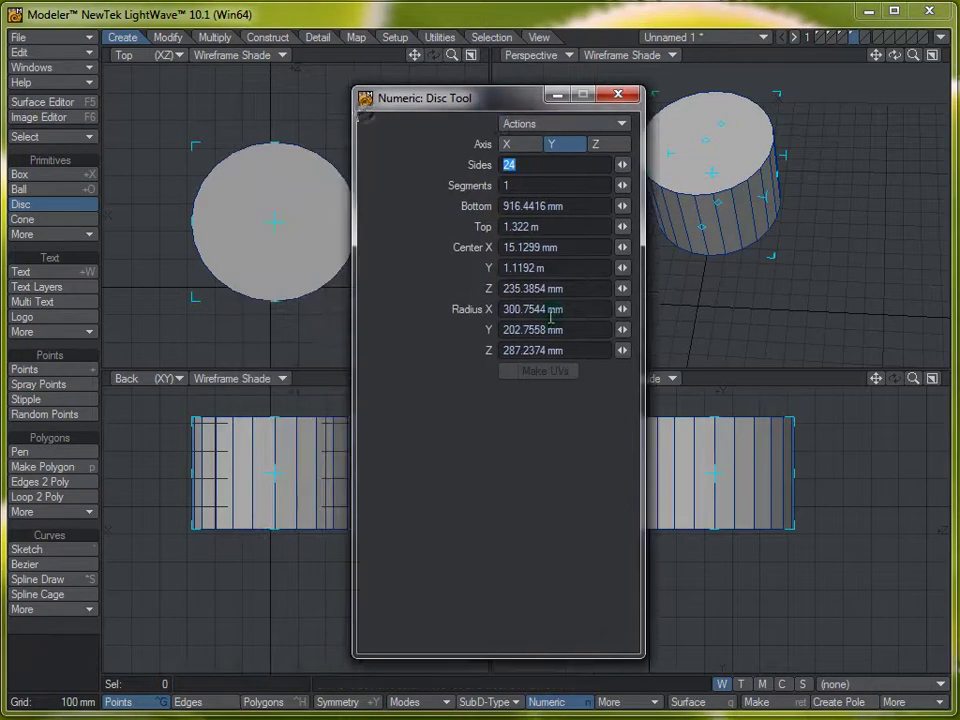
{"action": "left_click_drag", "start_coordinate": [622, 170], "coordinate": [588, 165]}
{"action": "left_click_drag", "start_coordinate": [494, 98], "coordinate": [377, 101]}
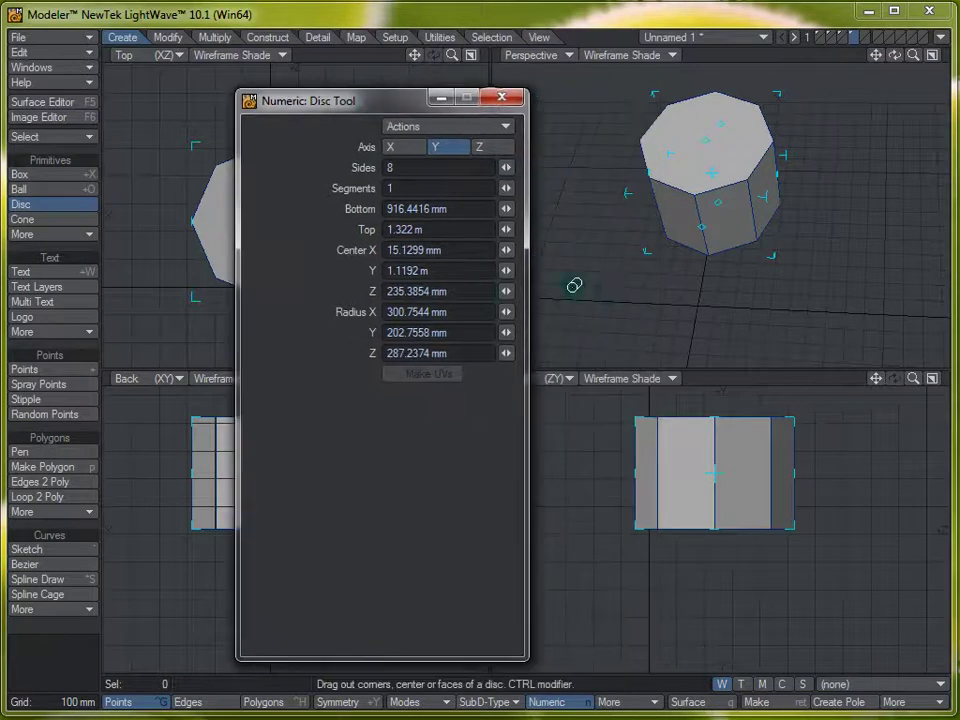
{"action": "left_click", "coordinate": [789, 708]}
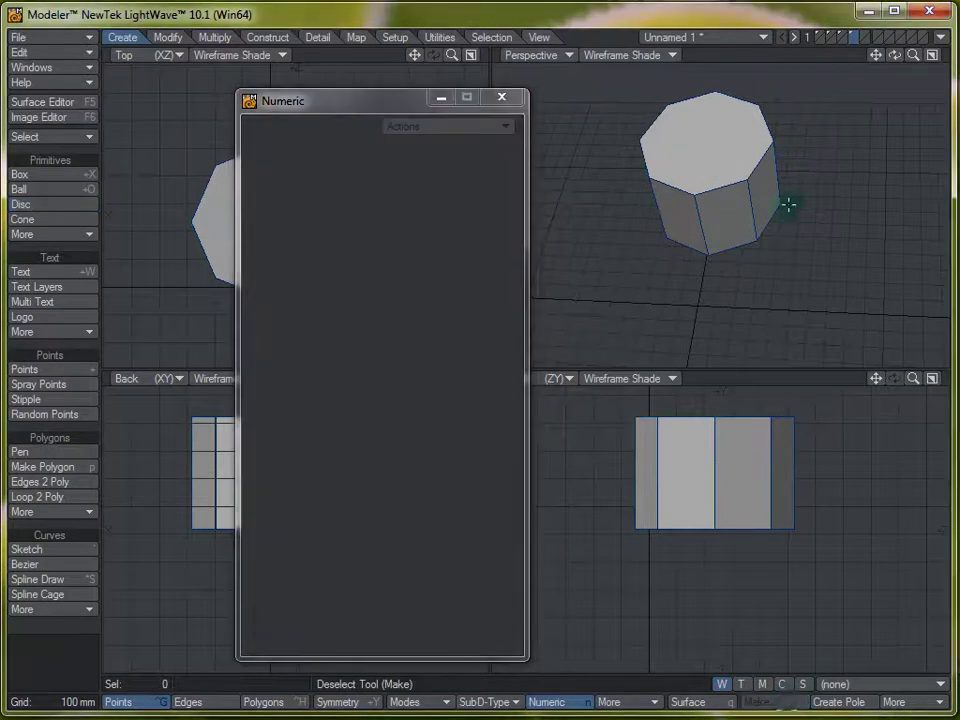
{"action": "left_click", "coordinate": [497, 98]}
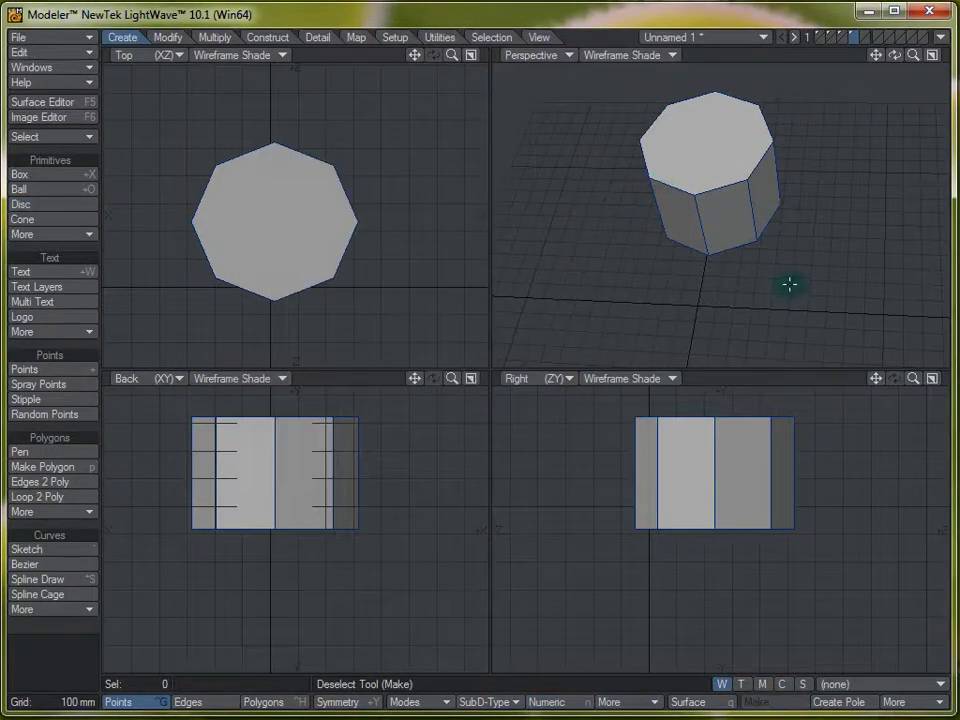
- Inspect the eight-sided disc from another angle in the Perspective view and delete it
{"action": "left_click_drag", "start_coordinate": [749, 217], "coordinate": [820, 278], "text": "alt"}
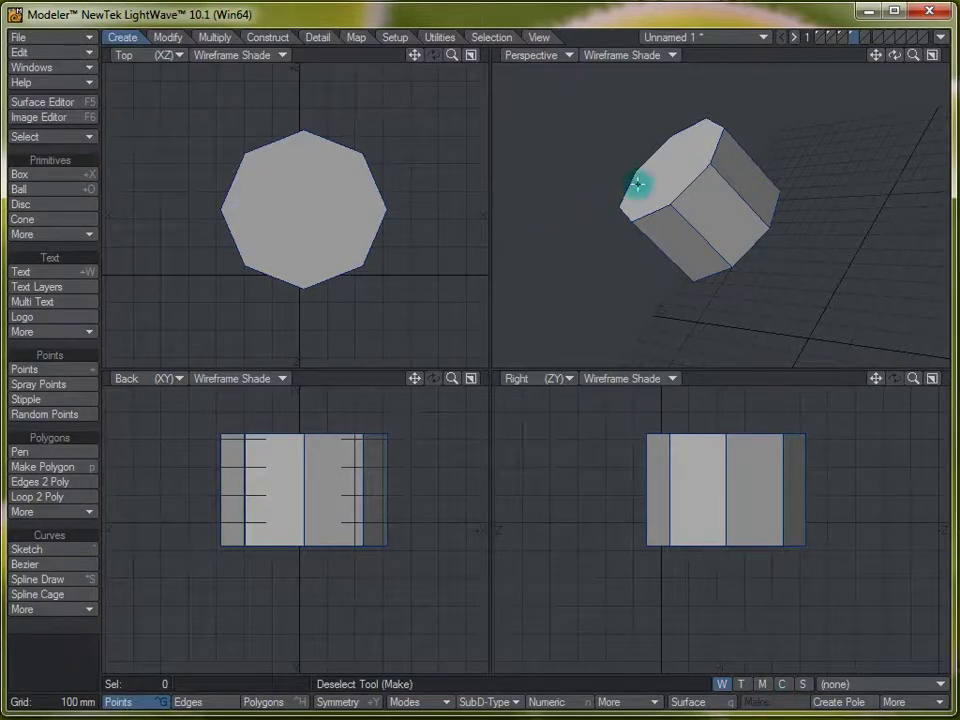
{"action": "key", "text": "Delete"}
- Try to draw a disc in the Top view and give it height in the Back view, and undo it
{"action": "left_click", "coordinate": [60, 204]}
{"action": "left_click_drag", "start_coordinate": [233, 165], "coordinate": [358, 304]}
{"action": "left_click_drag", "start_coordinate": [340, 527], "coordinate": [446, 521]}
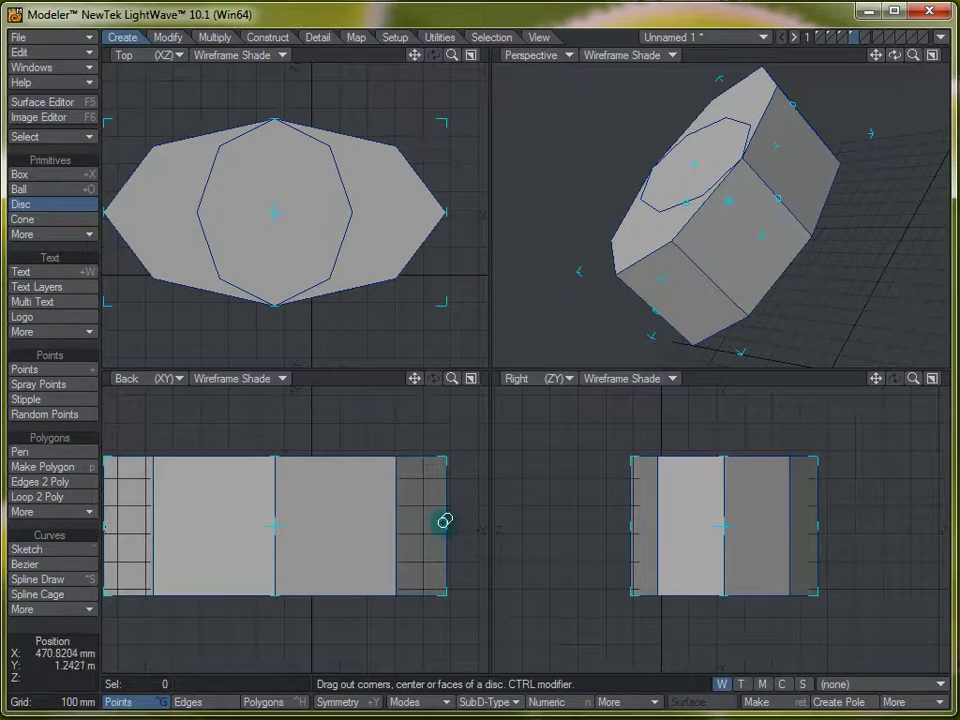
{"action": "key", "text": "ctrl+z"}
{"action": "key", "text": "ctrl+z"}
- Draw an eight-sided disc in the Top view, give it height in the Back view and move it down by its center
{"action": "left_click_drag", "start_coordinate": [208, 148], "coordinate": [343, 285]}
{"action": "left_click_drag", "start_coordinate": [349, 463], "coordinate": [336, 403]}
{"action": "left_click_drag", "start_coordinate": [283, 468], "coordinate": [306, 550]}
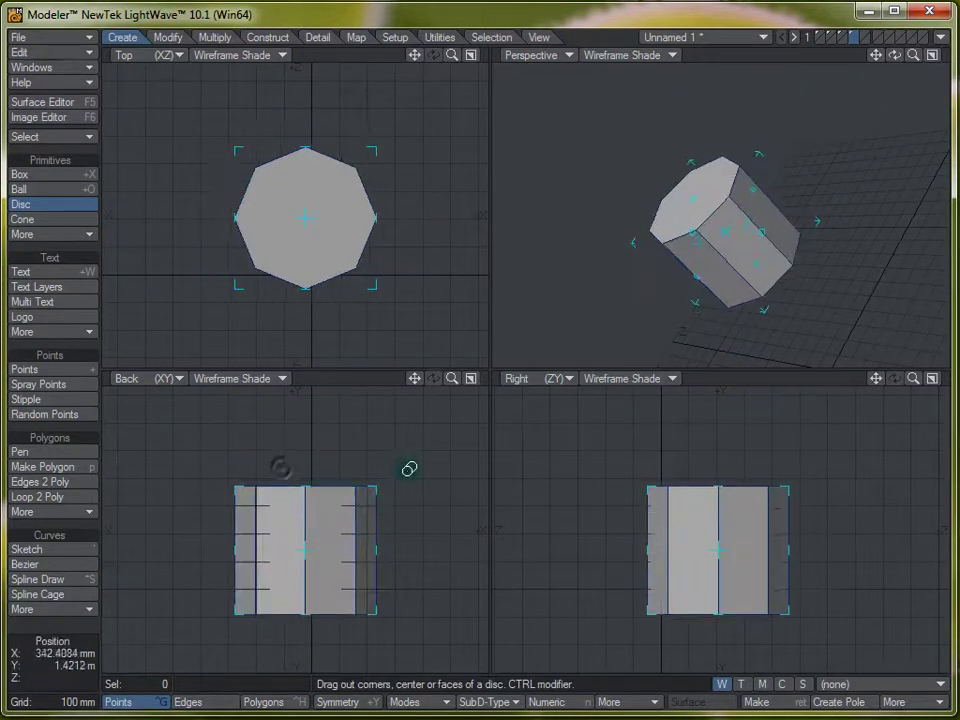
- Enlarge the disc by its corner in the Back view and its side in the Right view, and make it
{"action": "left_click_drag", "start_coordinate": [423, 452], "coordinate": [393, 443]}
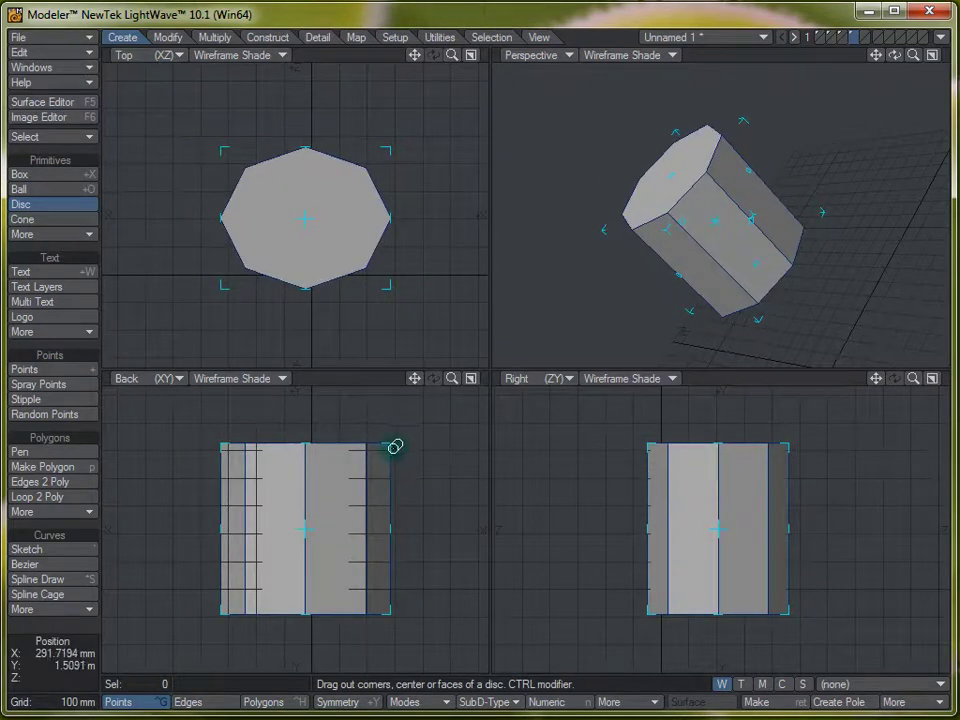
{"action": "left_click_drag", "start_coordinate": [654, 491], "coordinate": [627, 530]}
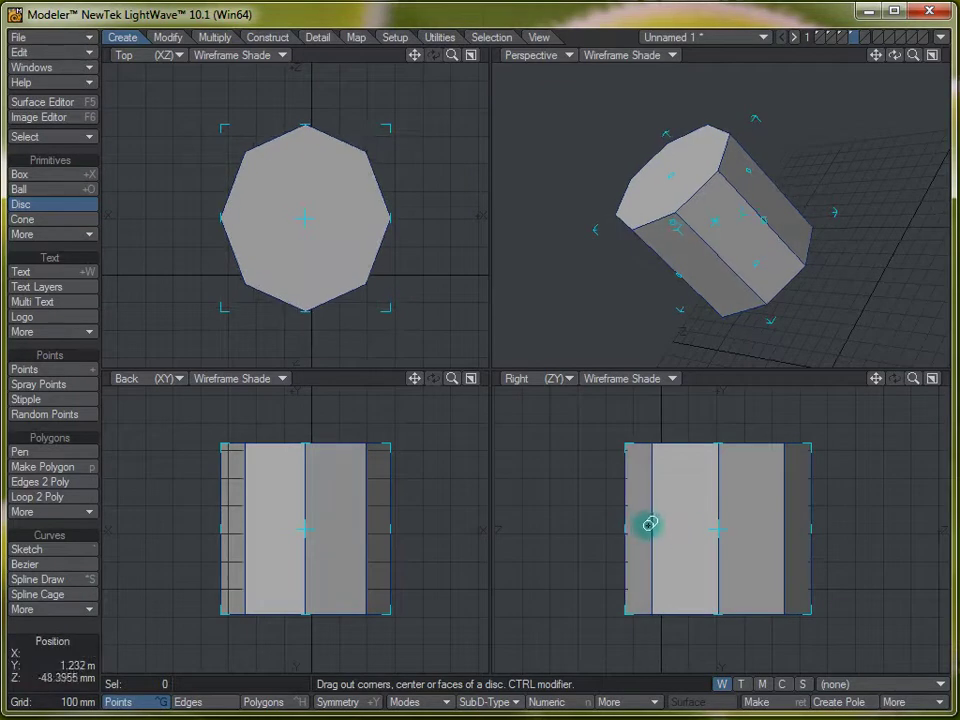
{"action": "key", "text": "space"}
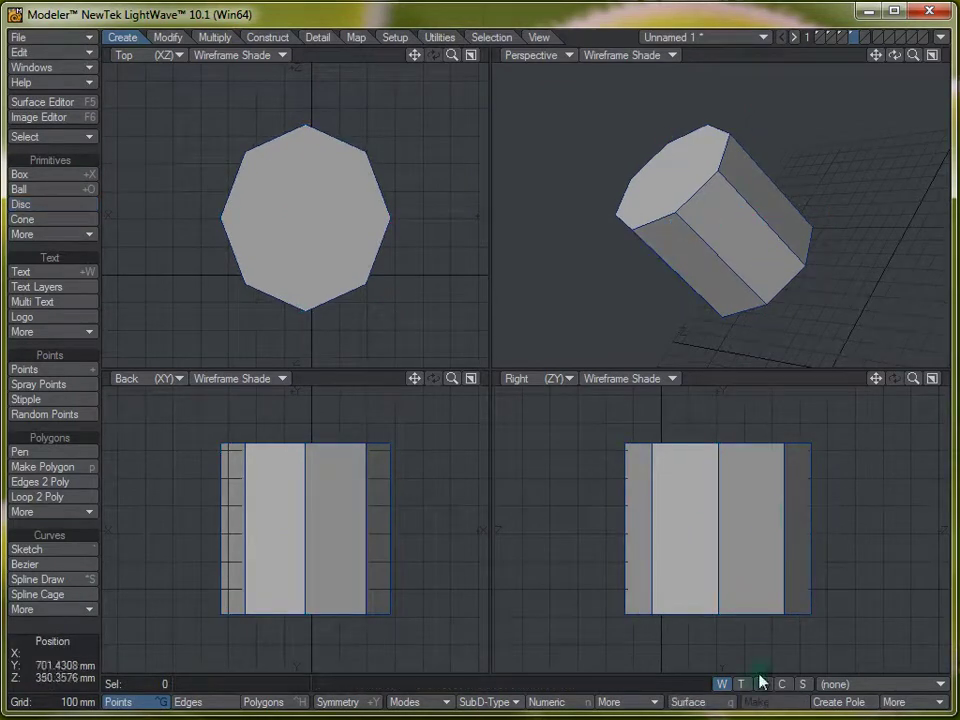
{"action": "left_click", "coordinate": [777, 705]}
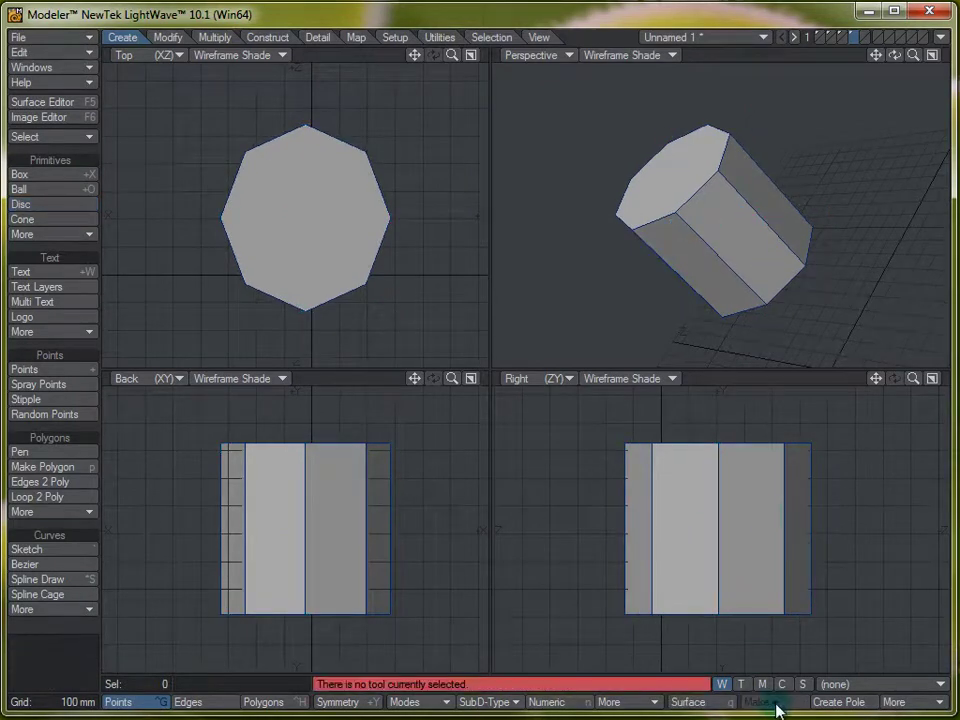
- Select all connected polygons of the eight-sided disc in polygon mode and delete them
{"action": "key", "text": "ctrl+h"}
{"action": "left_click", "coordinate": [747, 519]}
{"action": "key", "text": "bracketright"}
{"action": "key", "text": "Delete"}
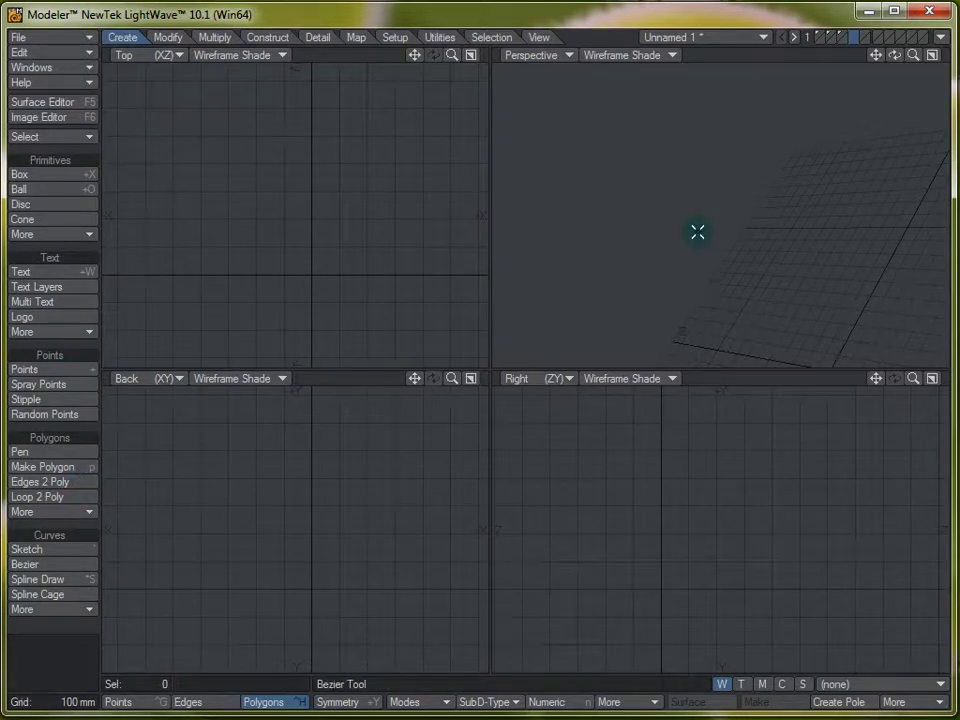
{"action": "left_click", "coordinate": [167, 37]}
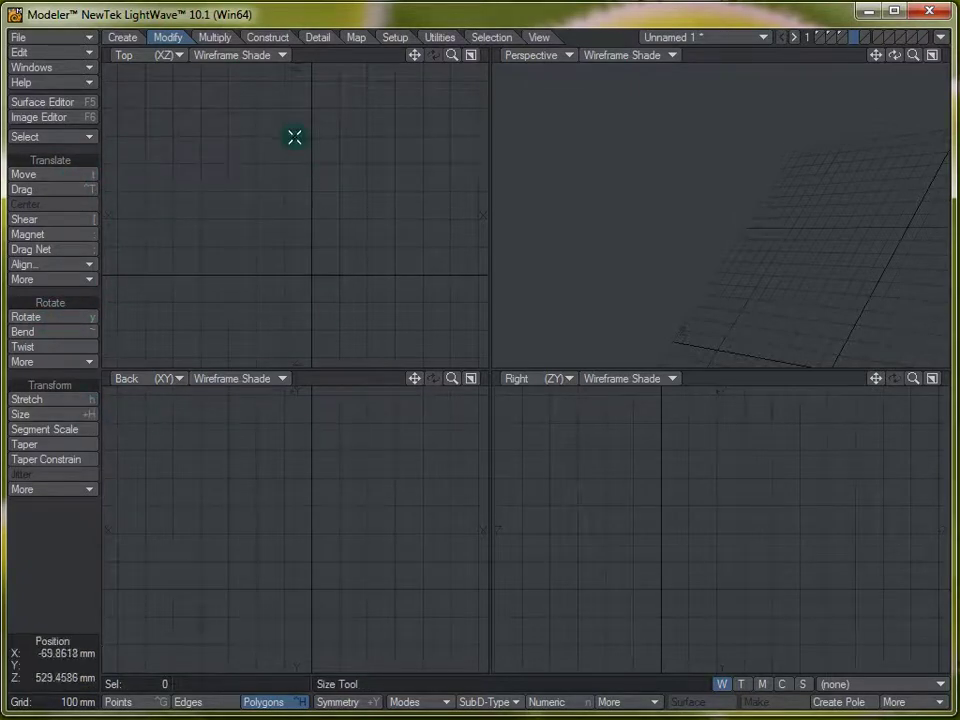
- Look through the tool sets for multiplying, constructing and detailing geometry, from extending and subdividing to reducing, combining and editing points, polygons and edges
{"action": "left_click", "coordinate": [212, 40]}
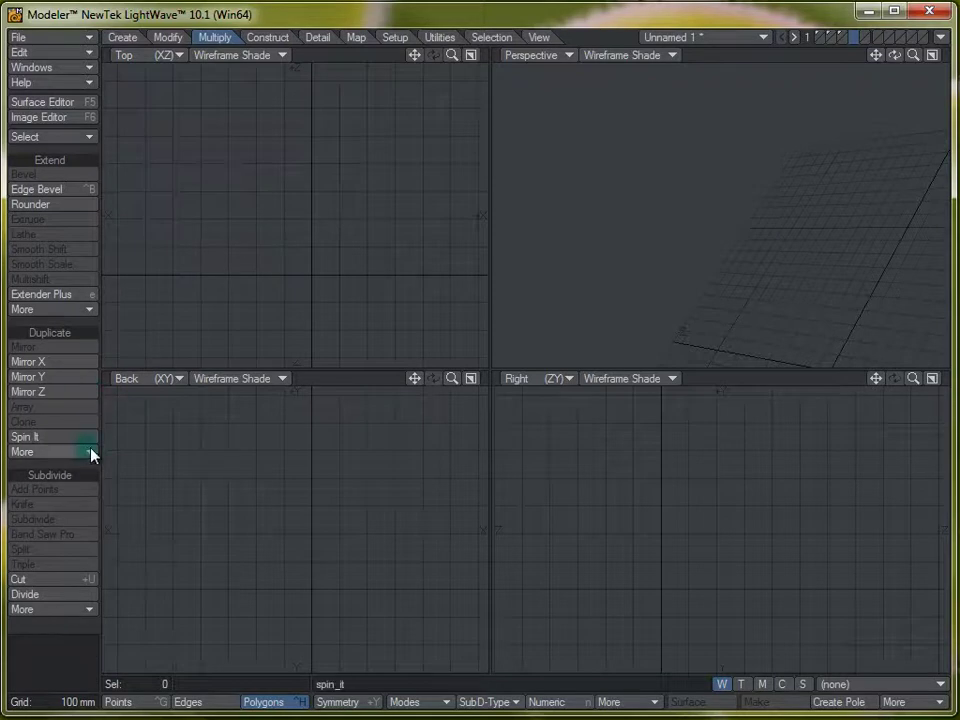
{"action": "left_click", "coordinate": [76, 505]}
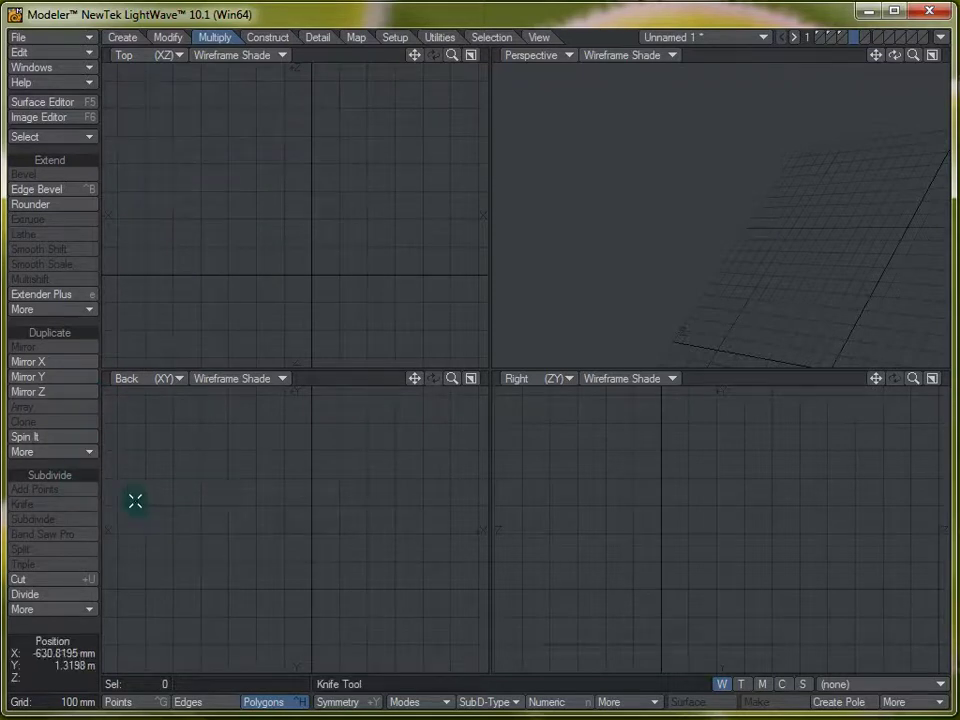
{"action": "left_click", "coordinate": [268, 38]}
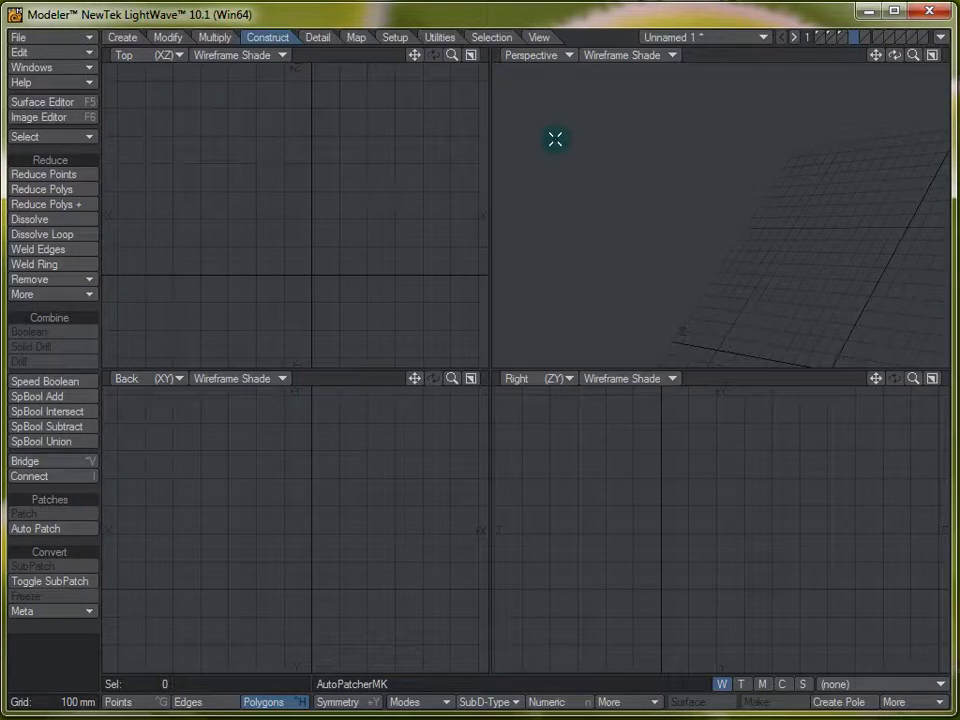
{"action": "left_click", "coordinate": [320, 37]}
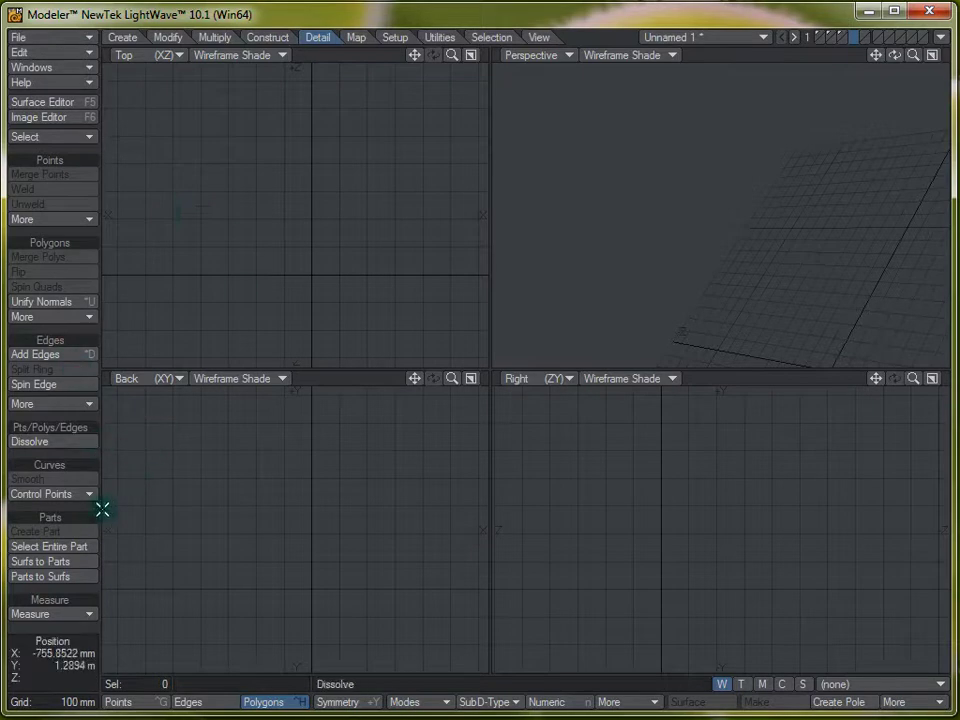
- Measure an angle in the Back view with the Angle Tool, laying out perpendicular arms and swinging the horizontal one up toward the vertical
{"action": "left_click", "coordinate": [68, 614]}
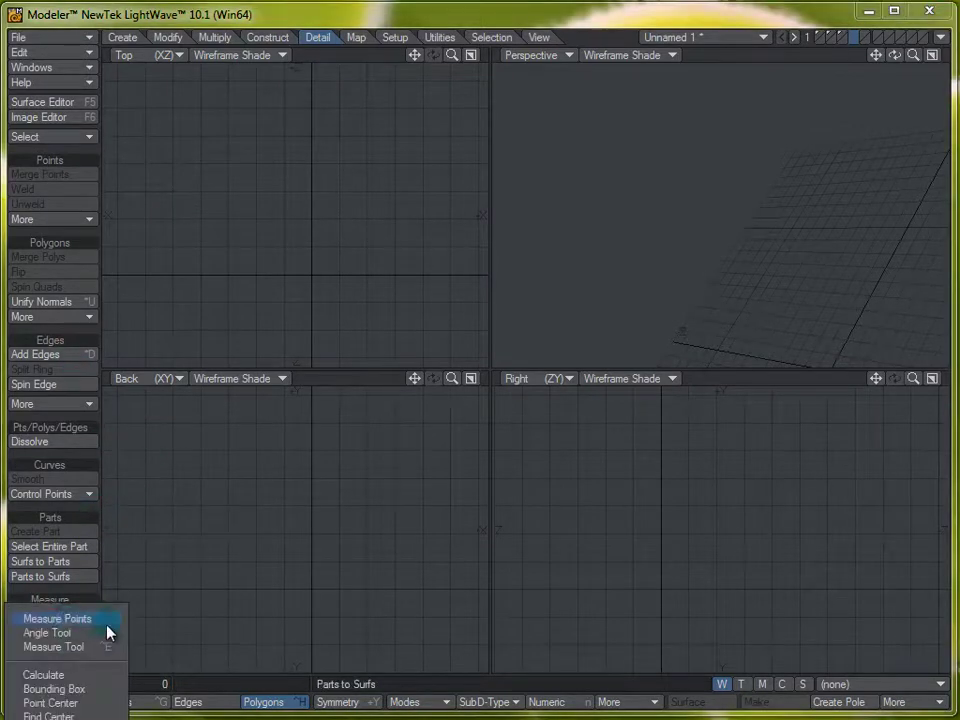
{"action": "left_click", "coordinate": [108, 636]}
{"action": "left_click_drag", "start_coordinate": [222, 584], "coordinate": [343, 585]}
{"action": "left_click_drag", "start_coordinate": [343, 585], "coordinate": [224, 481]}
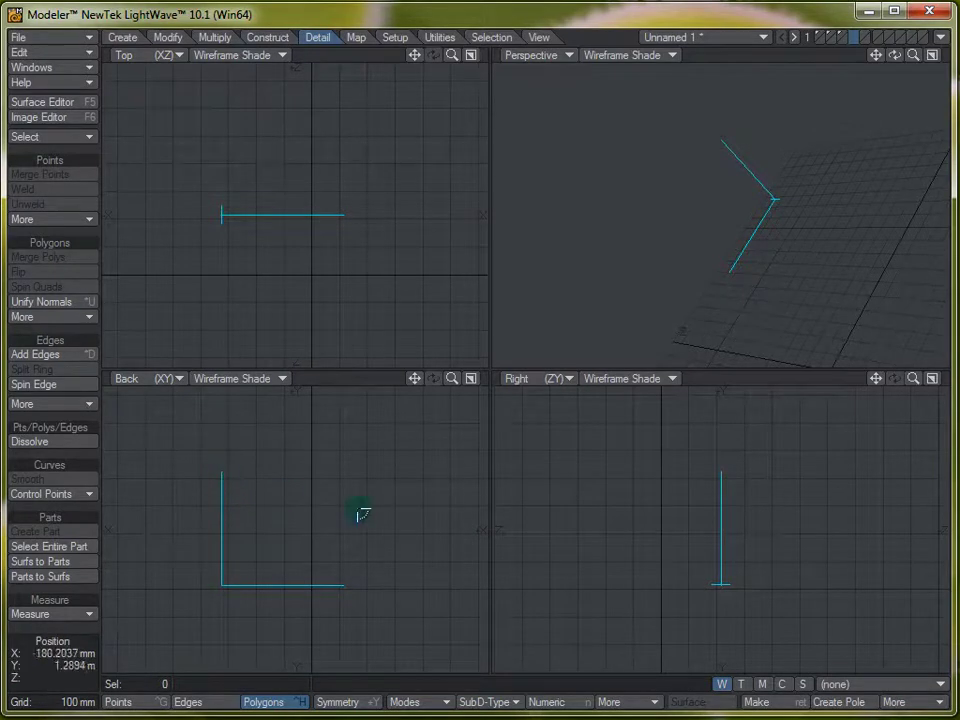
{"action": "left_click", "coordinate": [315, 534]}
{"action": "left_click_drag", "start_coordinate": [315, 534], "coordinate": [288, 492]}
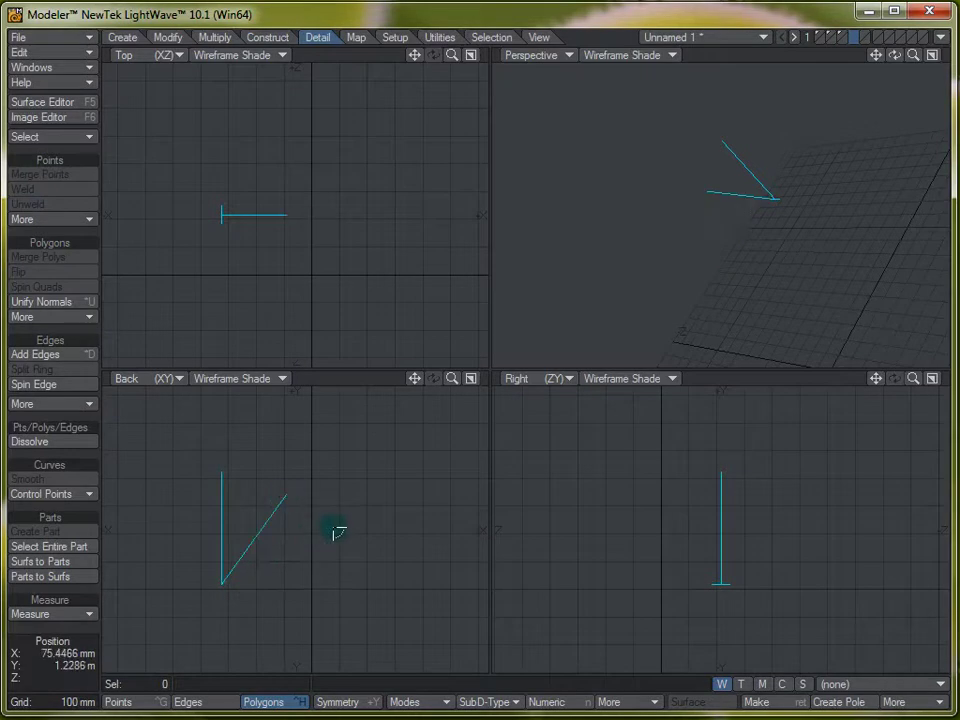
{"action": "key", "text": "space"}
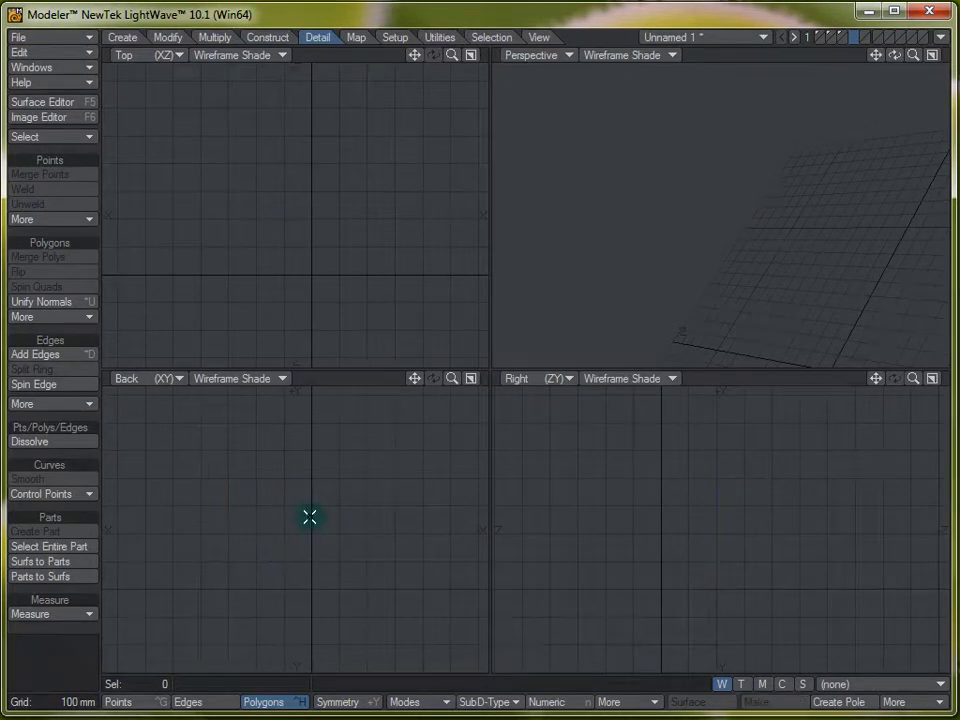
- Look through the Map, Setup, Utilities, Selection and View tool sets, covering vertex maps, skelegons, plugins, selection commands, viewports and layers
{"action": "left_click", "coordinate": [356, 37]}
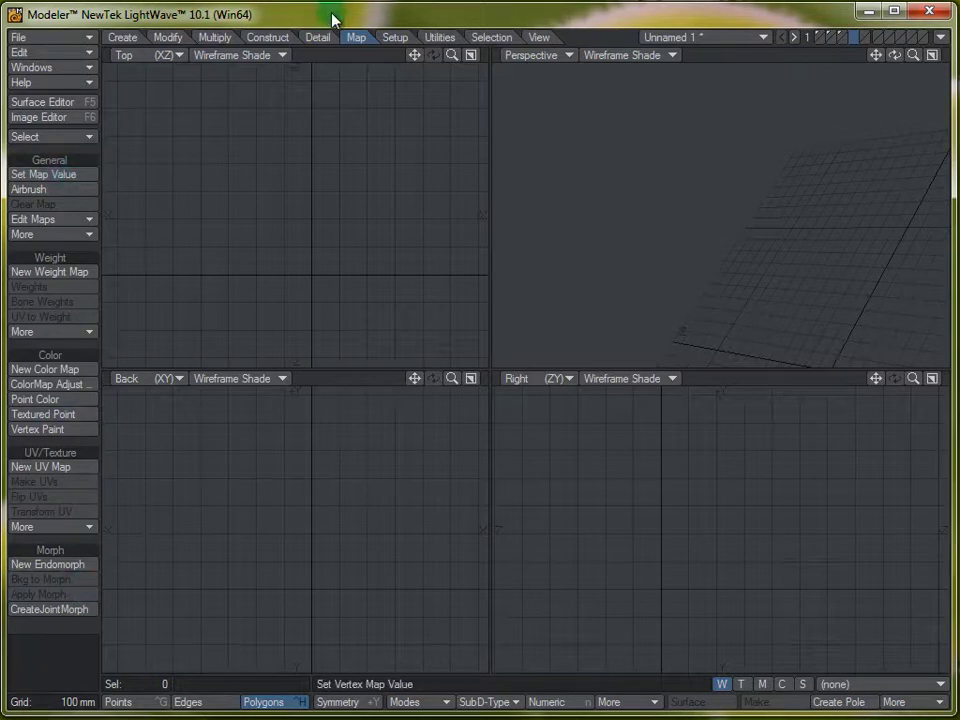
{"action": "left_click", "coordinate": [396, 37]}
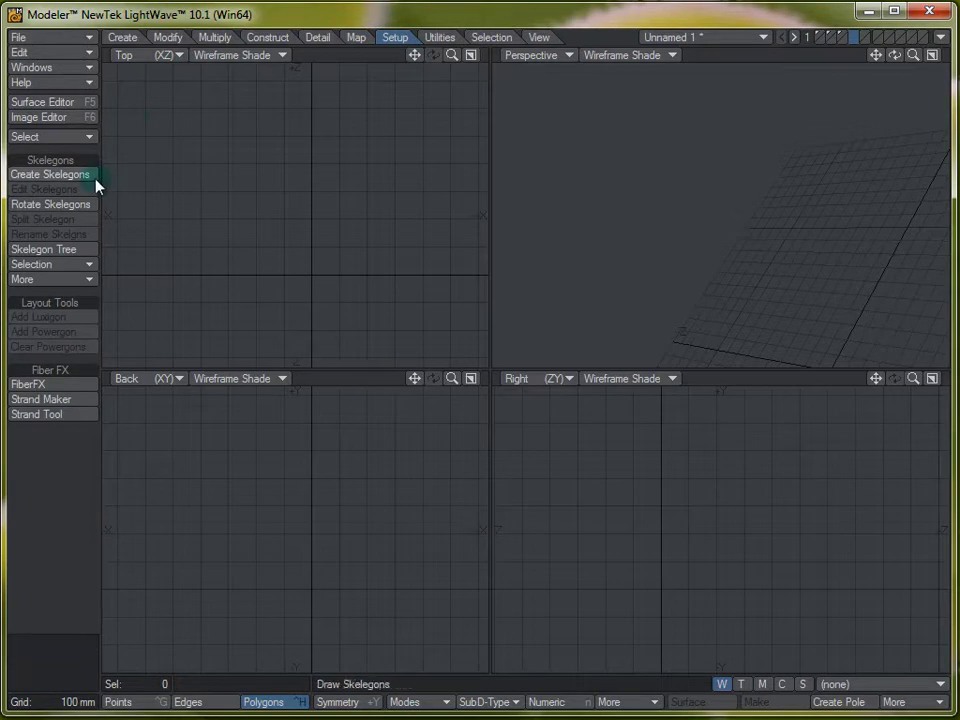
{"action": "left_click", "coordinate": [93, 203]}
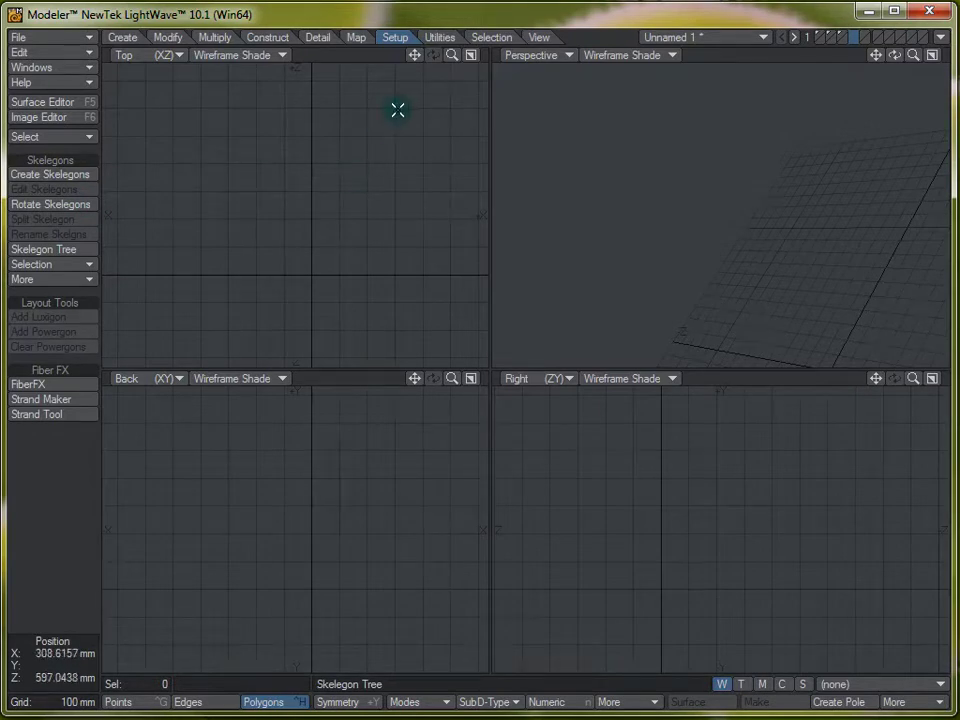
{"action": "left_click", "coordinate": [440, 37]}
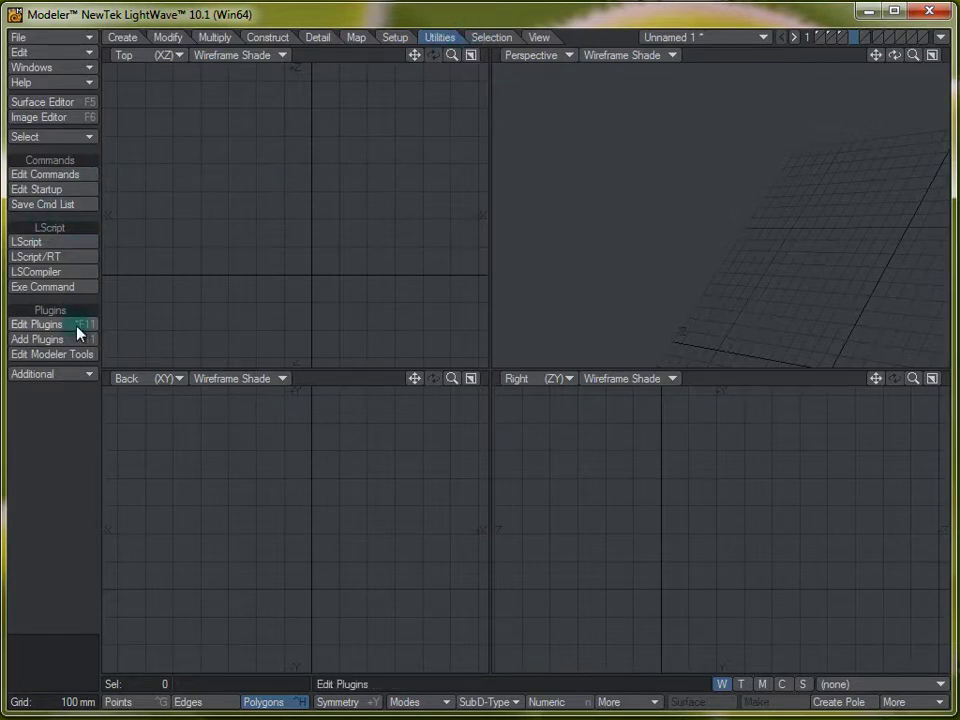
{"action": "left_click", "coordinate": [497, 38]}
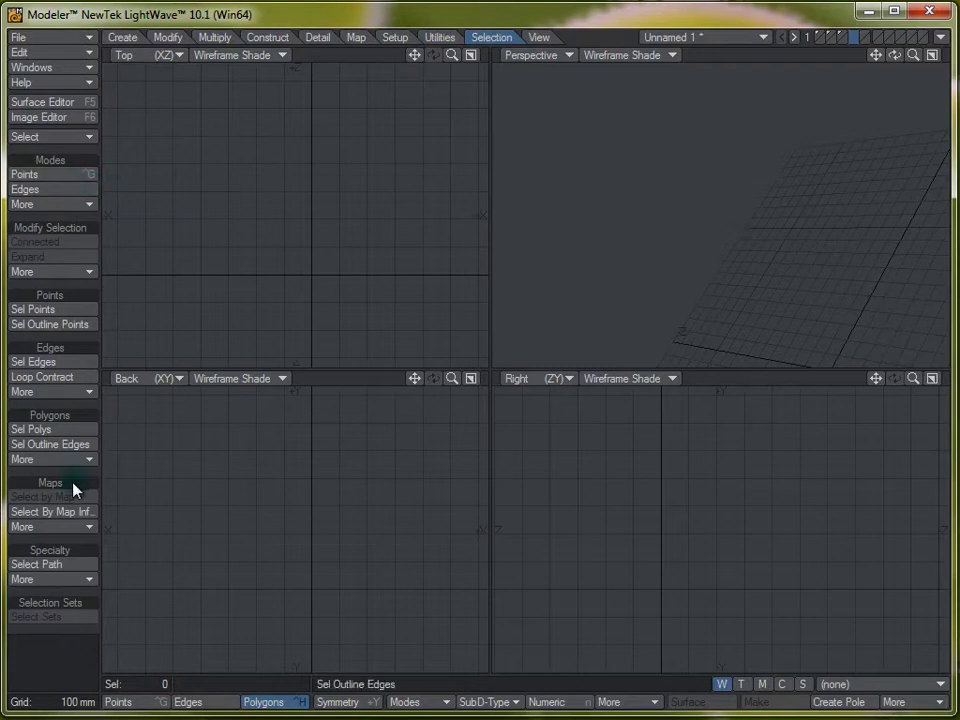
{"action": "left_click", "coordinate": [539, 37]}
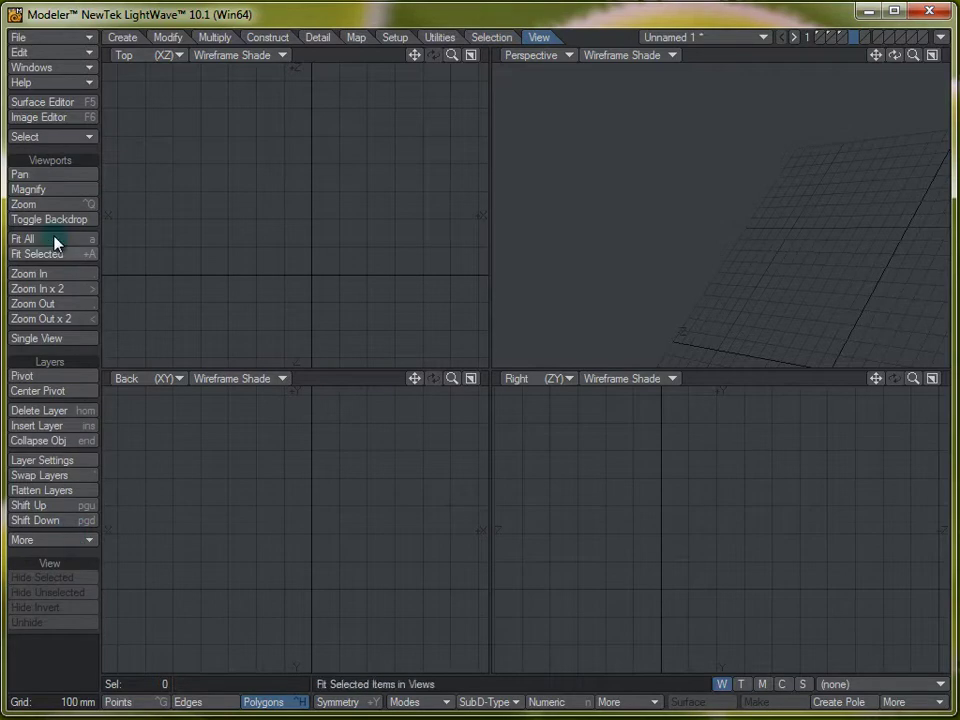
{"action": "left_click", "coordinate": [56, 175]}
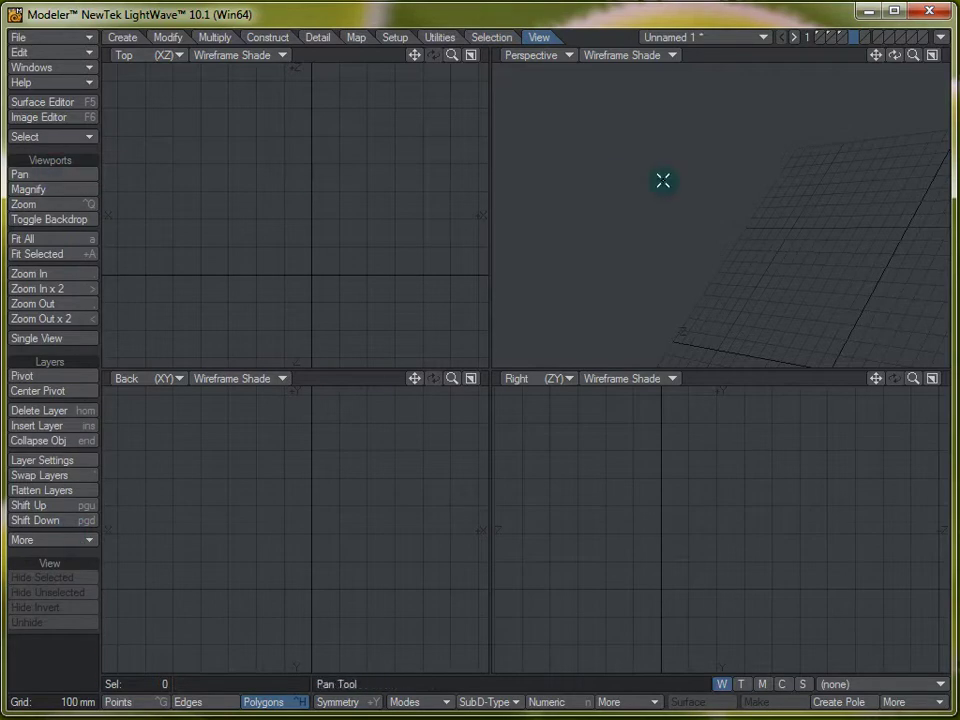